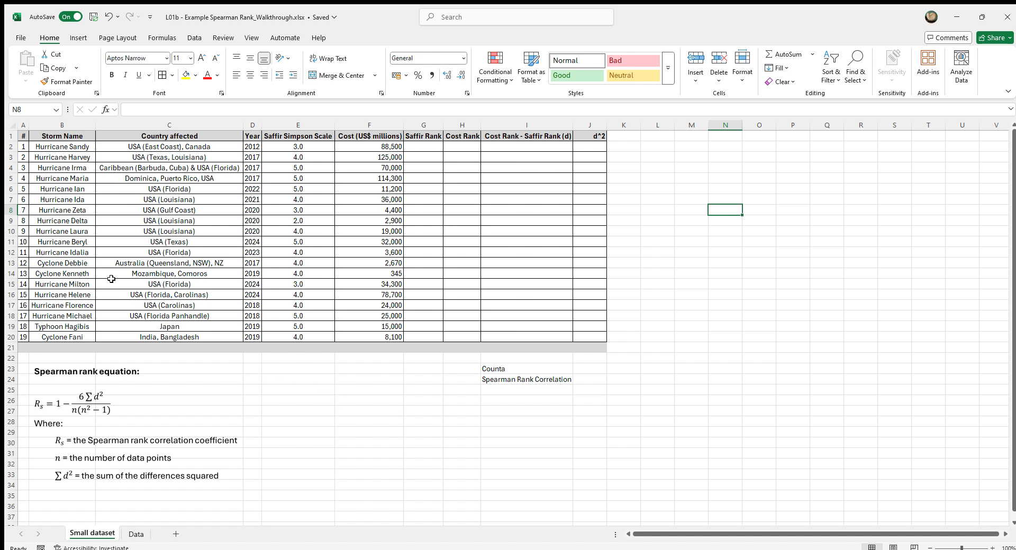
pyautogui.moveTo(22, 136); pyautogui.dragTo(397, 351)
pyautogui.click(417, 389)
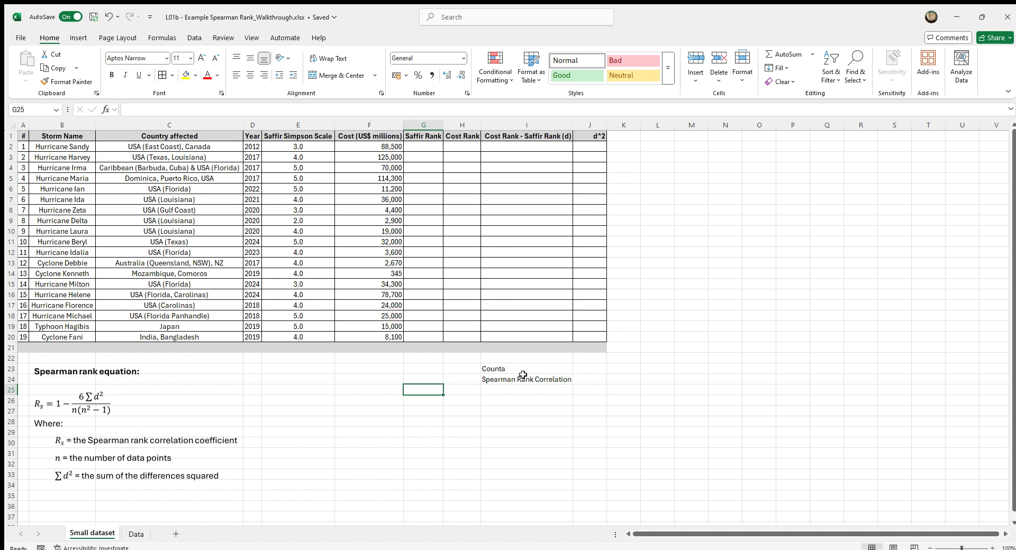
pyautogui.click(502, 369)
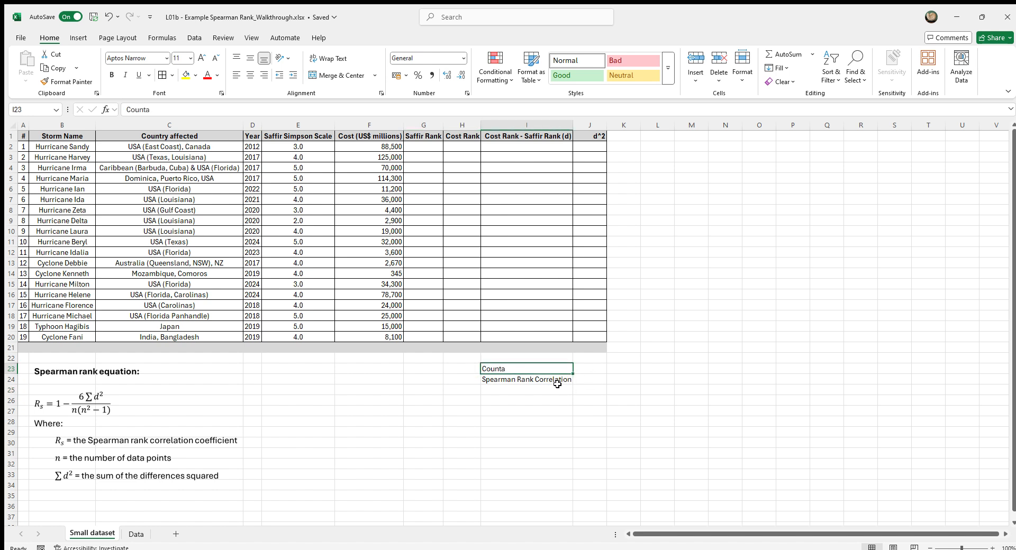
pyautogui.click(558, 384)
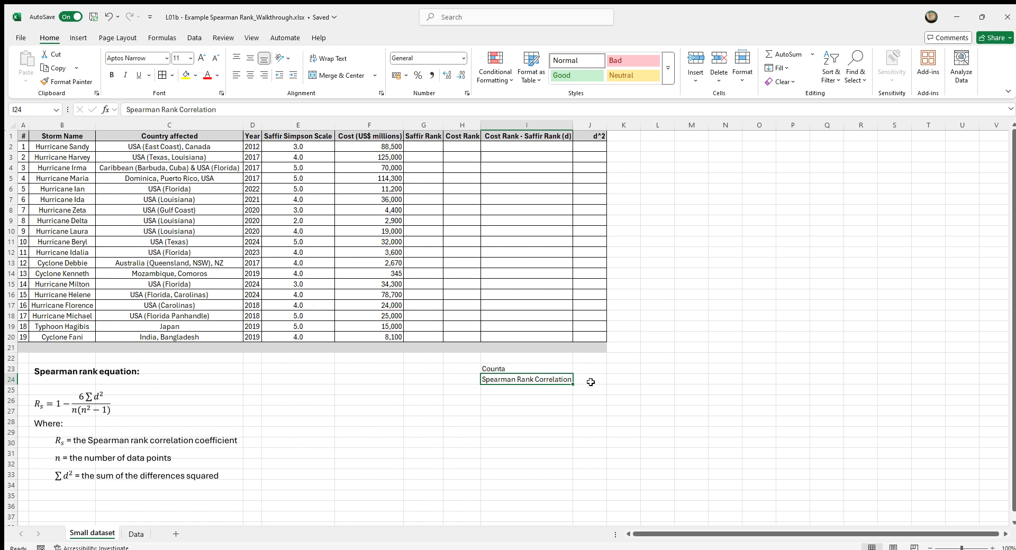
# Step: Count the data points in J23, beside the Counta label, with a COUNTA formula over A2:A21
pyautogui.click(597, 371)
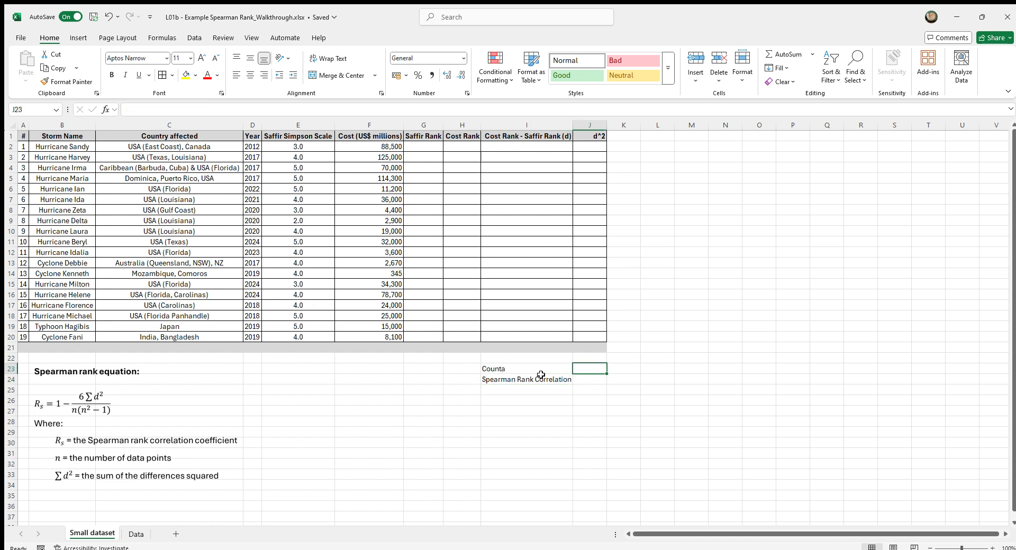
pyautogui.write('=c')
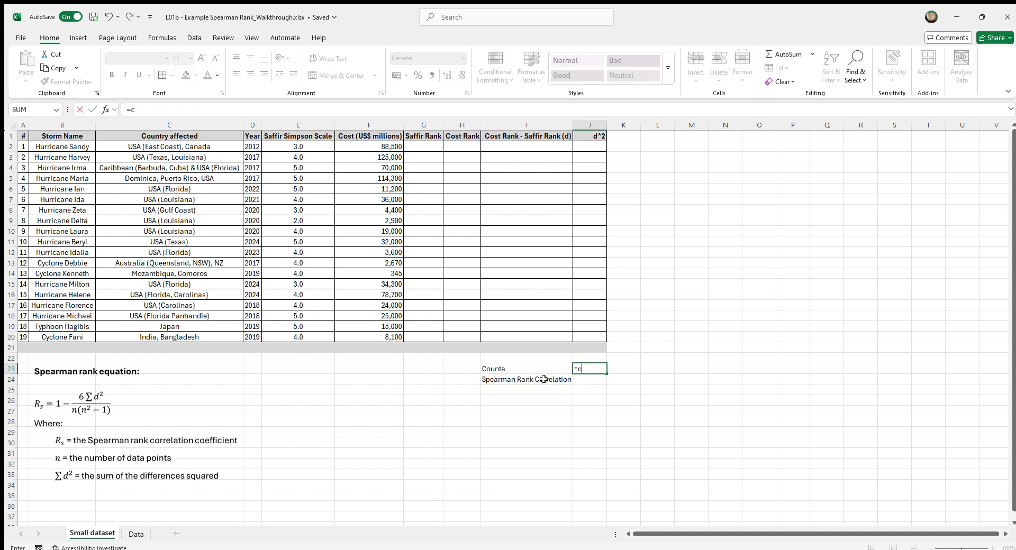
pyautogui.write('ounta(')
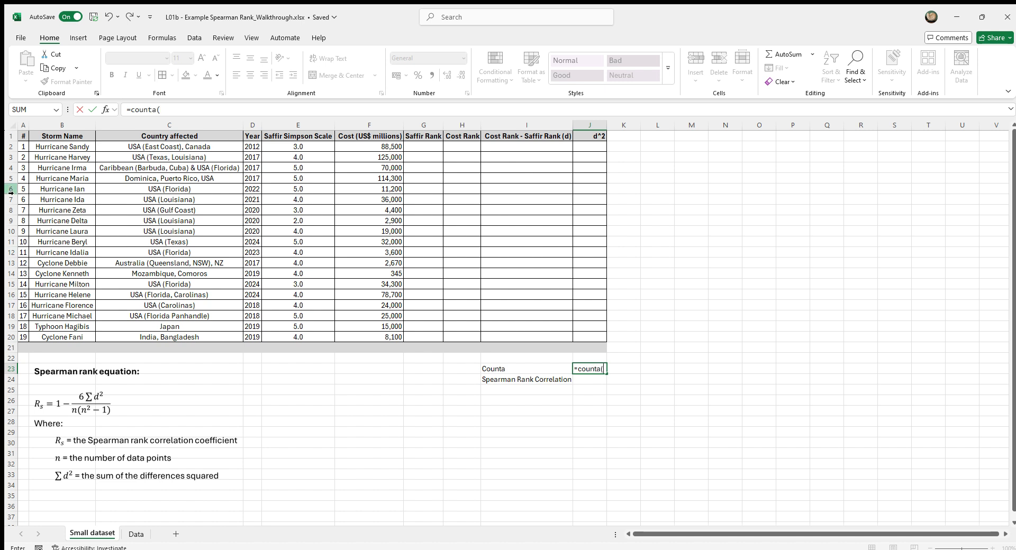
pyautogui.moveTo(24, 146); pyautogui.dragTo(9, 345)
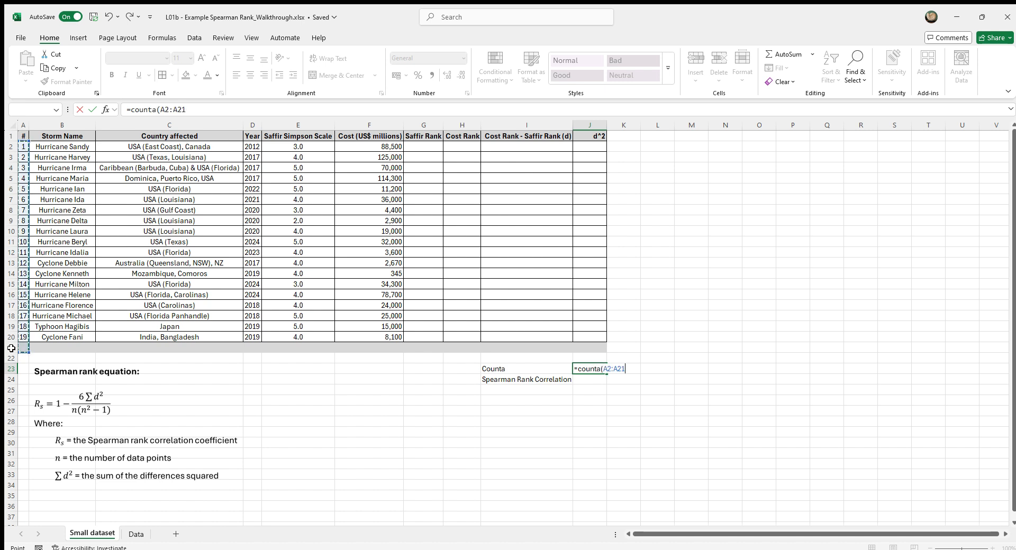
pyautogui.press('Return')
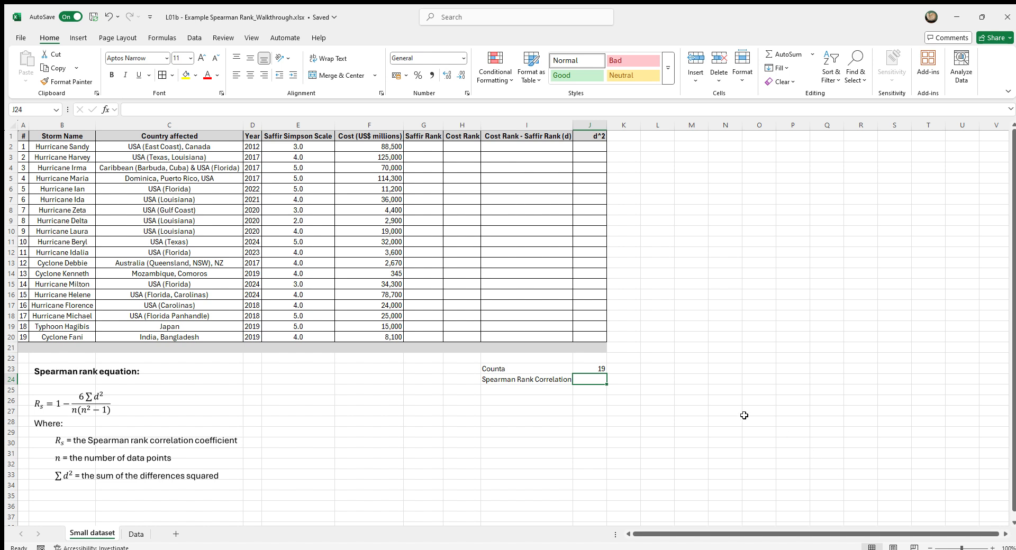
# Step: Make the range in the J23 COUNTA formula absolute as $A$2:$A$21
pyautogui.click(593, 368)
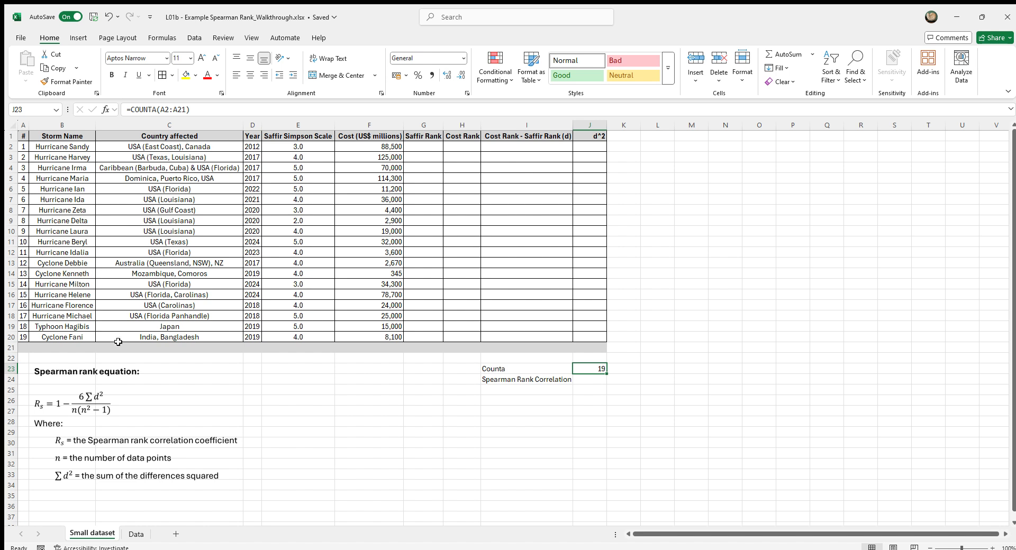
pyautogui.press('F2')
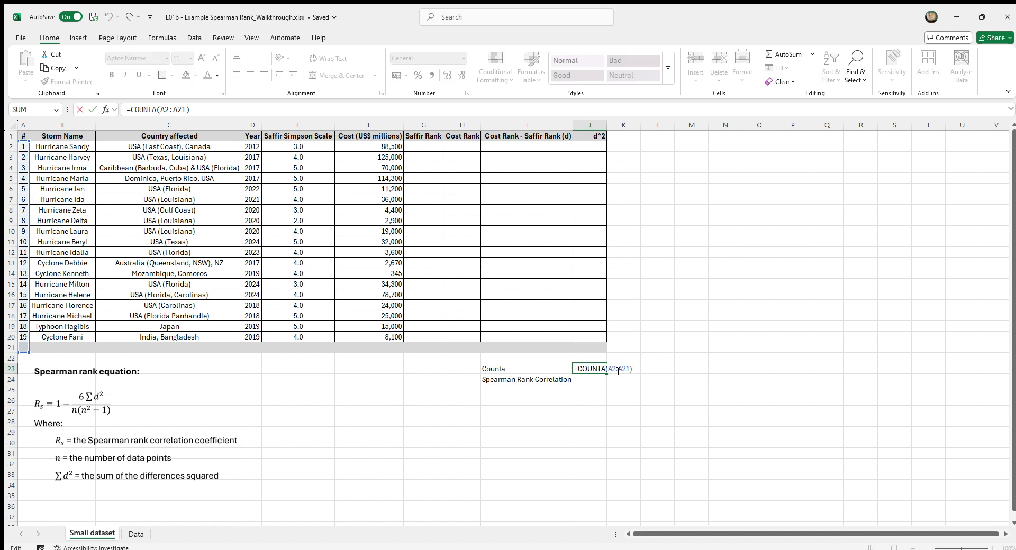
pyautogui.press('F4')
pyautogui.click(614, 371)
pyautogui.press('F4')
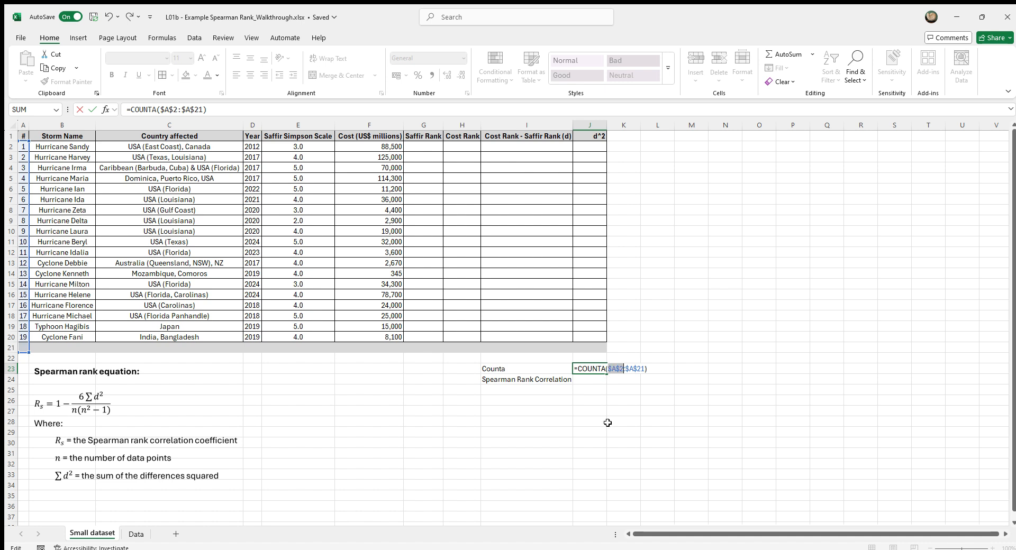
pyautogui.press('Return')
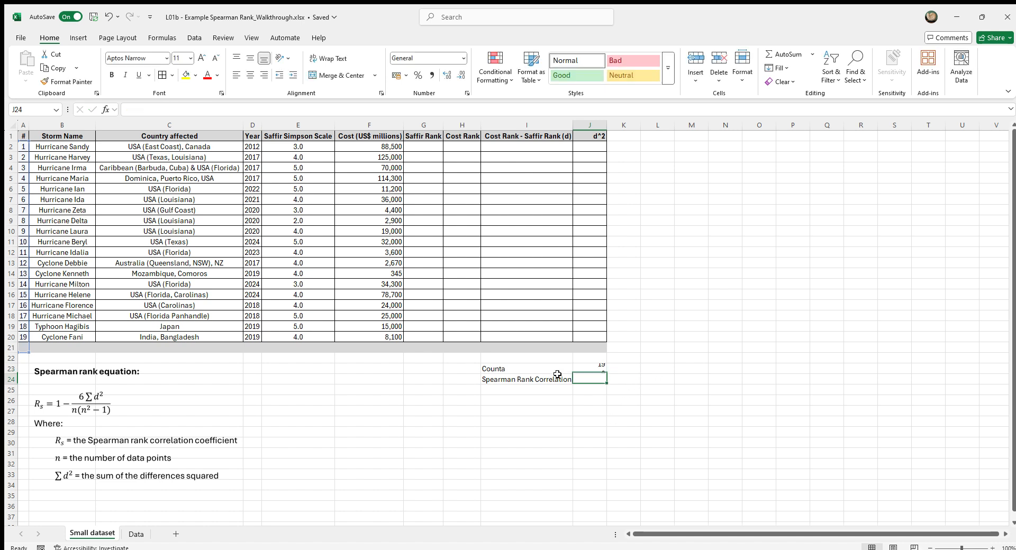
# Step: Insert a row above the grey row 21 and enter 20 in its # column
pyautogui.click(15, 351)
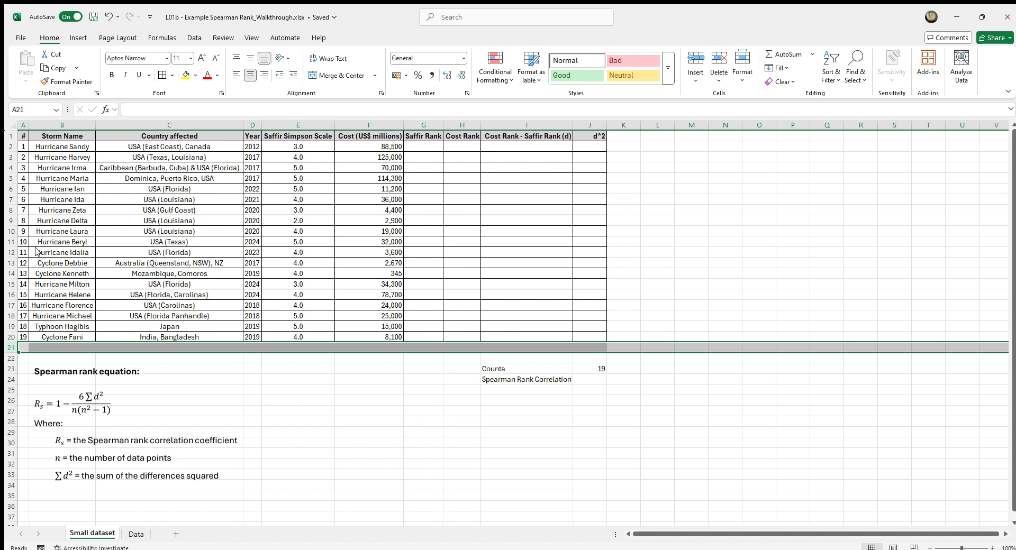
pyautogui.hotkey('ctrl', 'shift', '+')
pyautogui.click(317, 389)
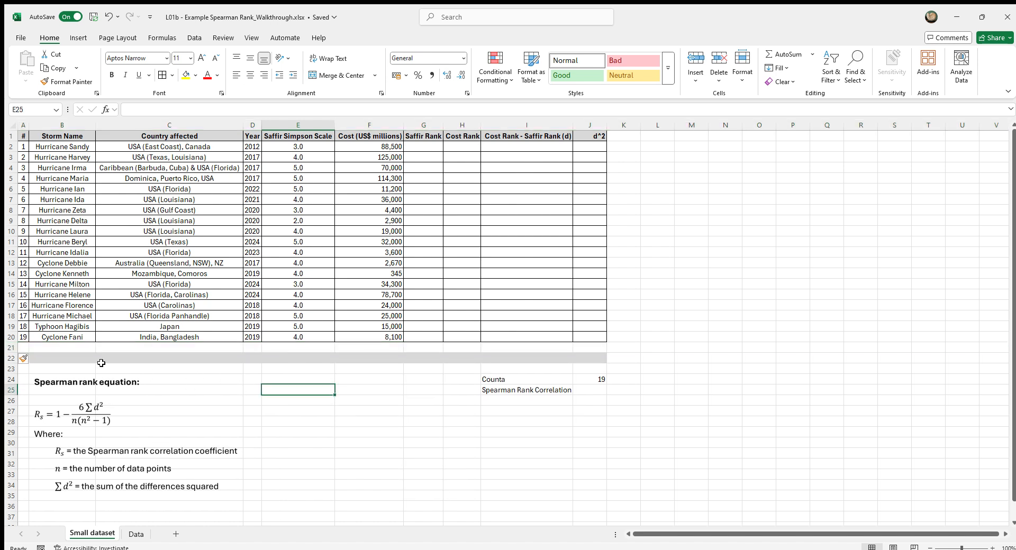
pyautogui.click(22, 348)
pyautogui.write('20')
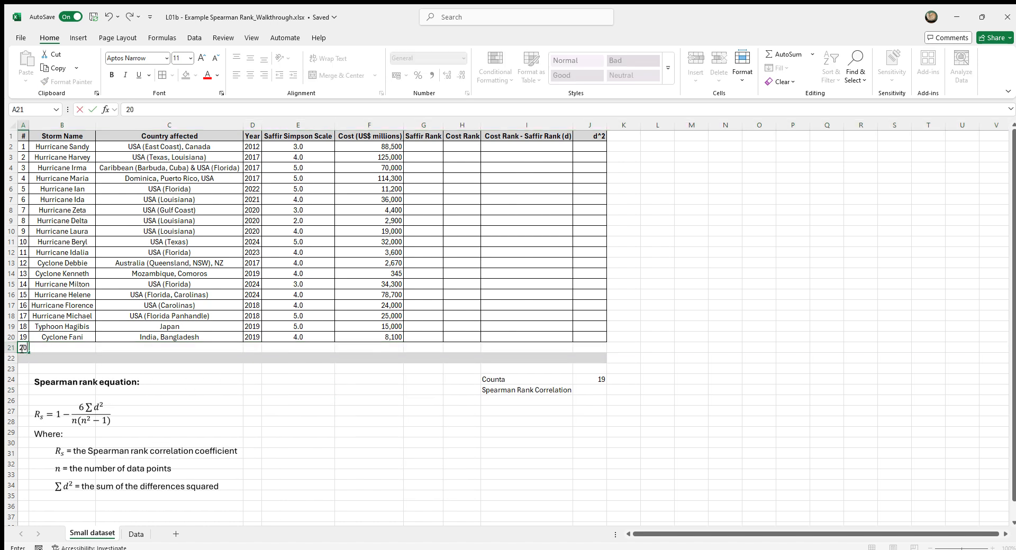
pyautogui.press('Return')
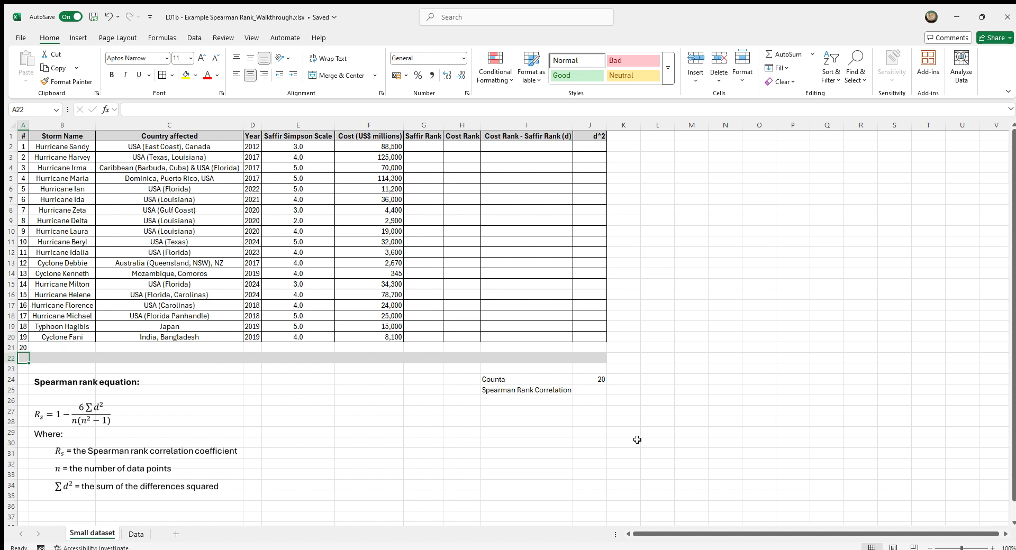
# Step: Delete the inserted row 21 containing the extra number 20
pyautogui.click(14, 352)
pyautogui.hotkey('ctrl', '-')
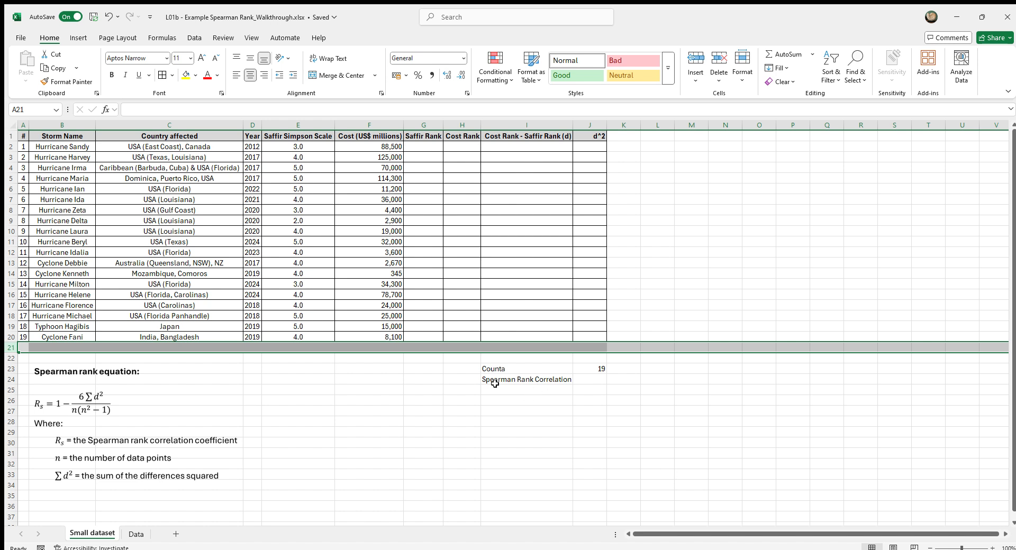
pyautogui.click(590, 381)
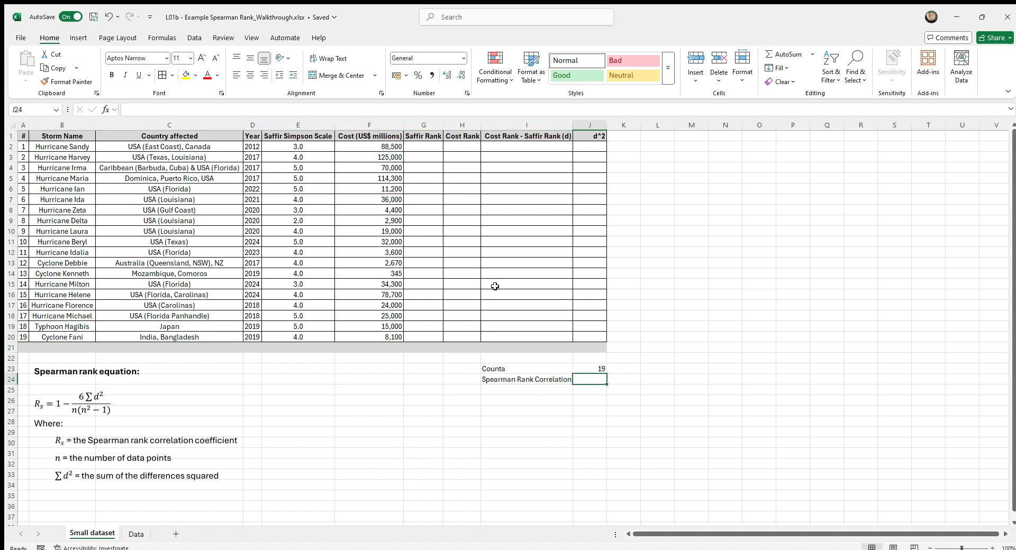
# Step: Start a RANK.AVG formula in G2 under Saffir Rank, with E2 as the number to rank
pyautogui.click(426, 148)
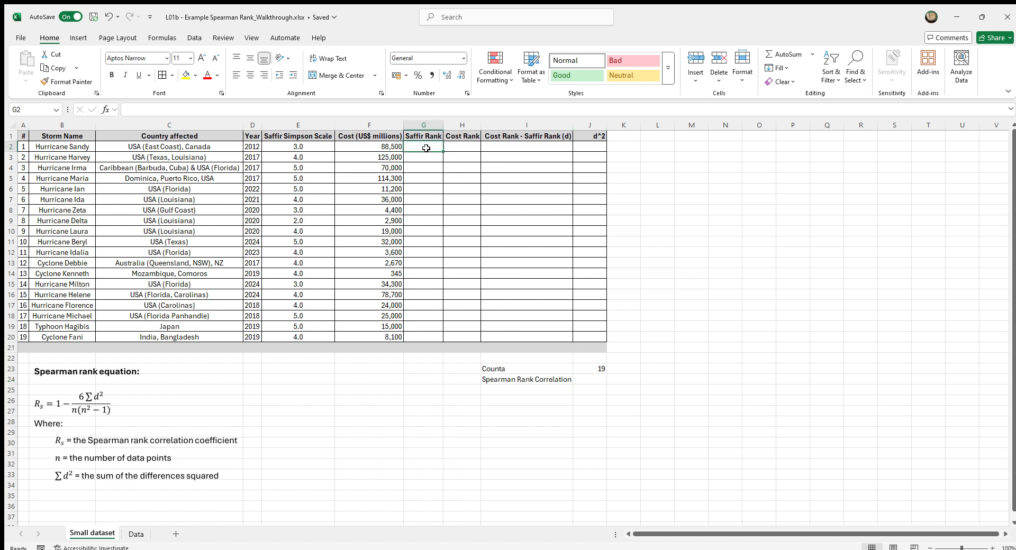
pyautogui.write('=r')
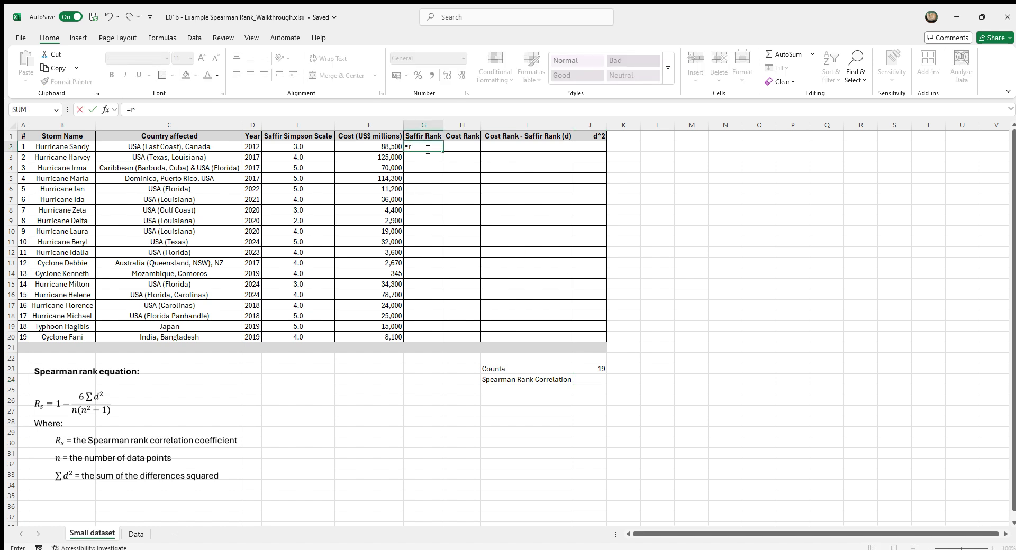
pyautogui.write('and')
pyautogui.press('BackSpace')
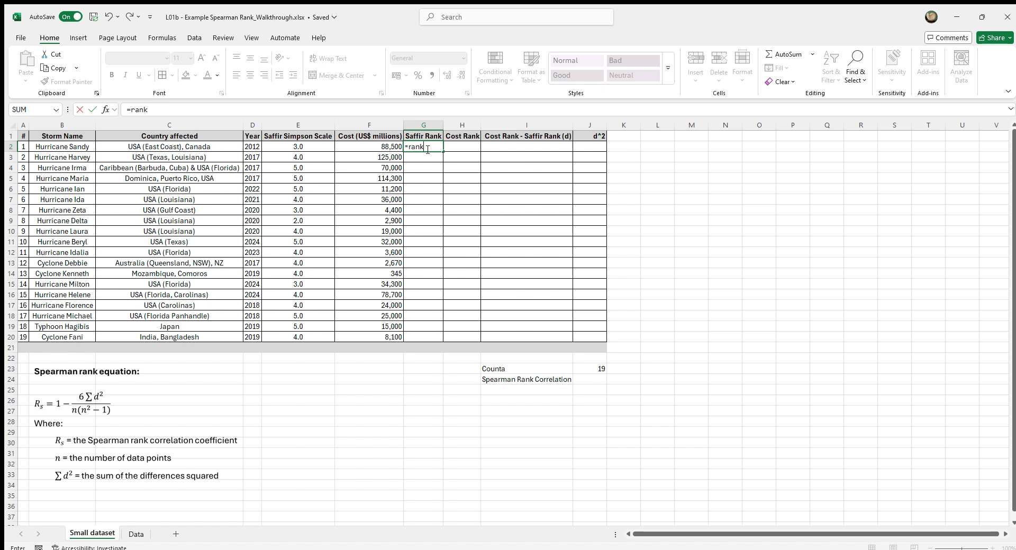
pyautogui.write('k.a')
pyautogui.press('Tab')
pyautogui.write(',')
pyautogui.click(293, 148)
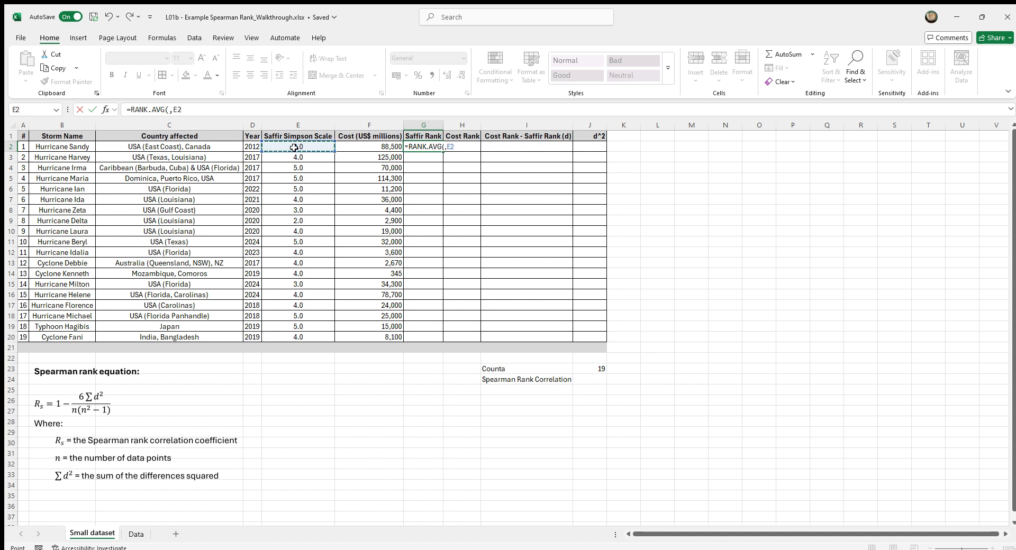
pyautogui.press('BackSpace')
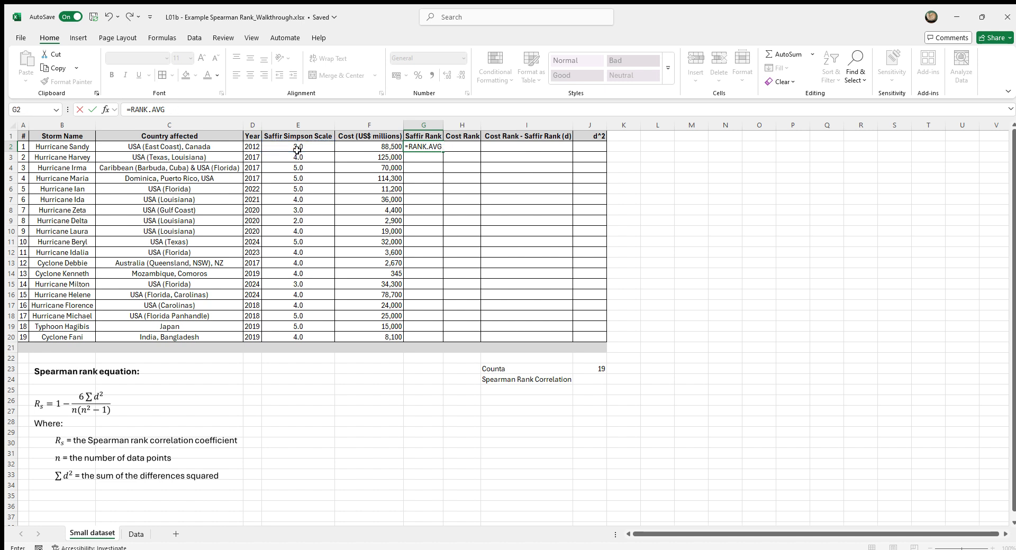
pyautogui.click(297, 151)
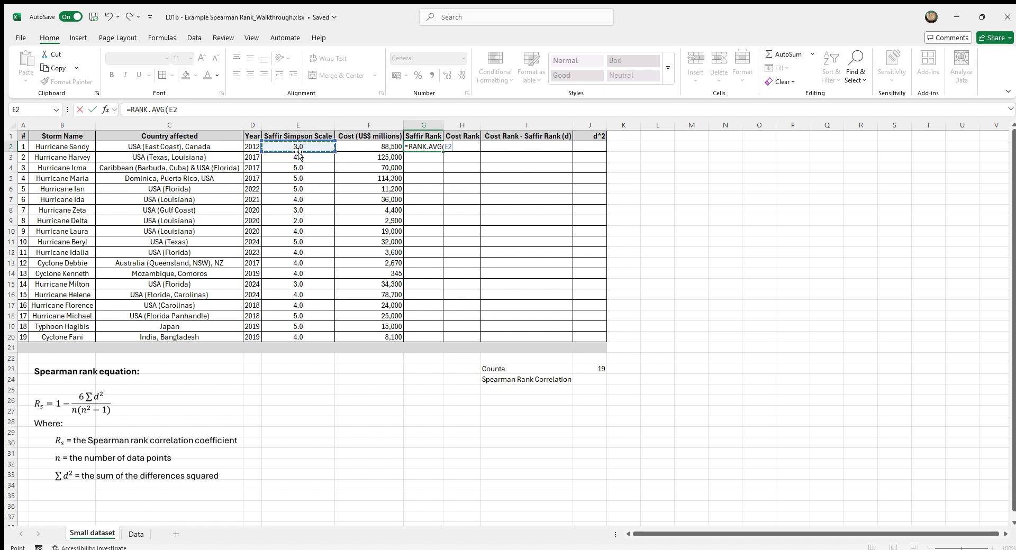
# Step: Complete the G2 formula with the absolute range $E$2:$E$21 and order 1, and fill it down the Saffir Rank column to row 20
pyautogui.write(',')
pyautogui.moveTo(308, 148); pyautogui.dragTo(286, 342)
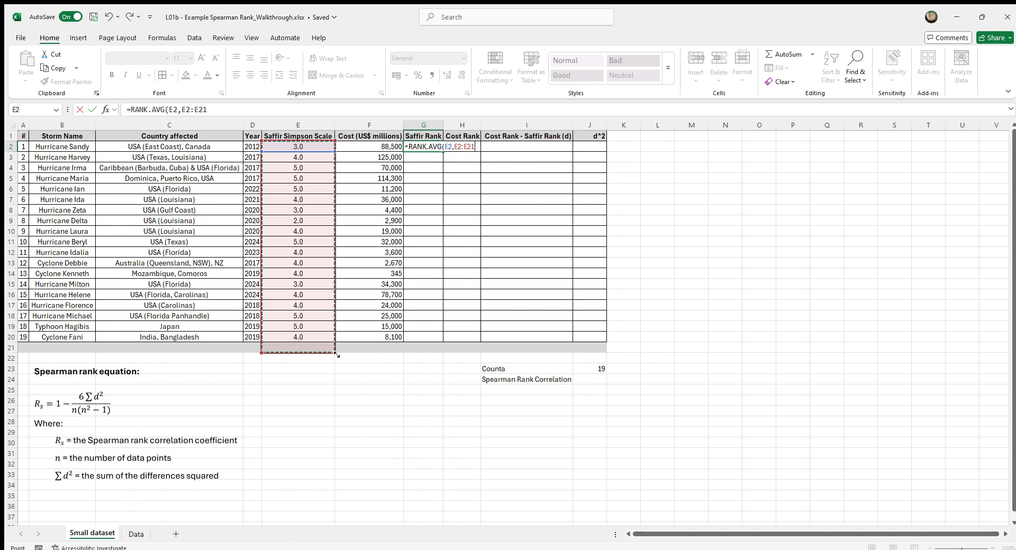
pyautogui.press('F4')
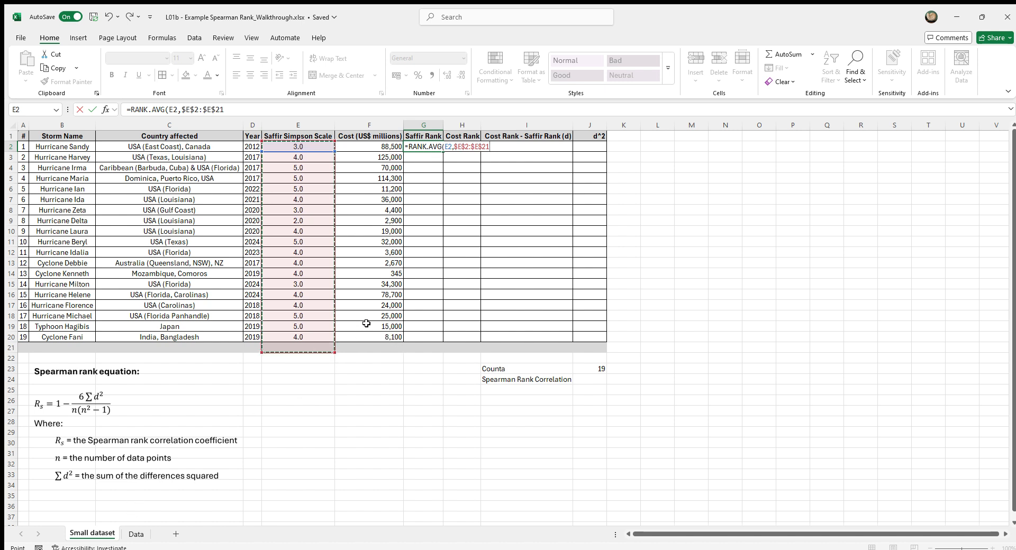
pyautogui.write(',')
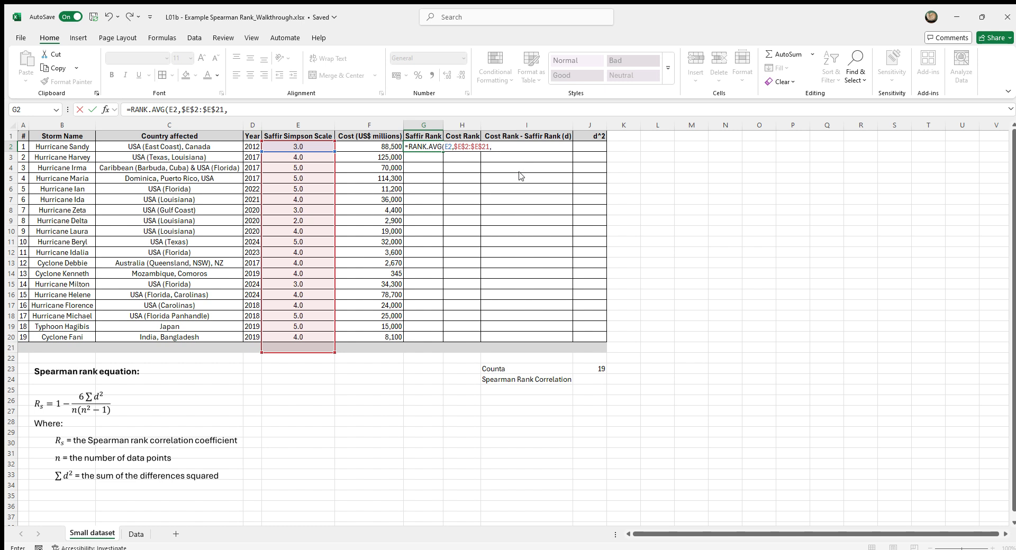
pyautogui.write('1')
pyautogui.press('Return')
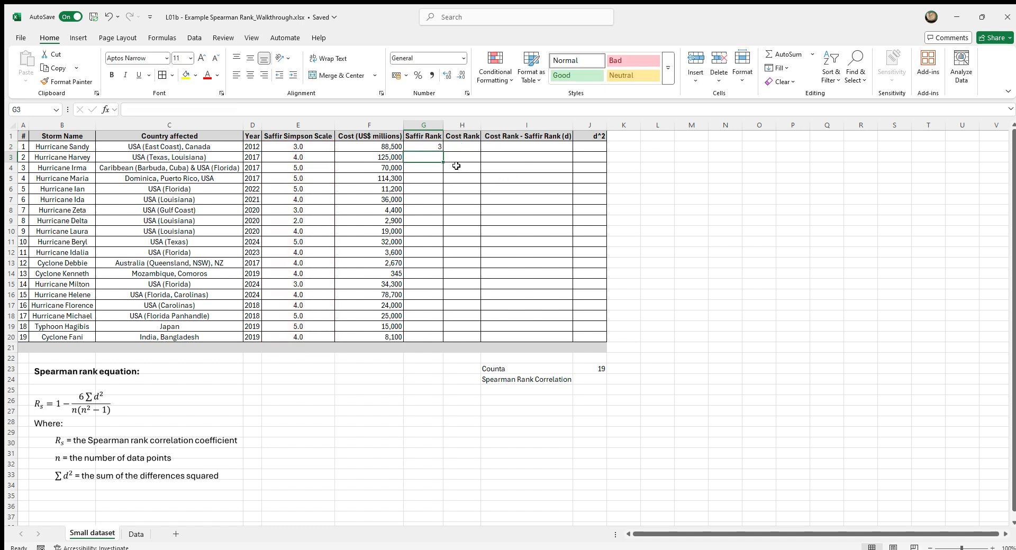
pyautogui.click(424, 145)
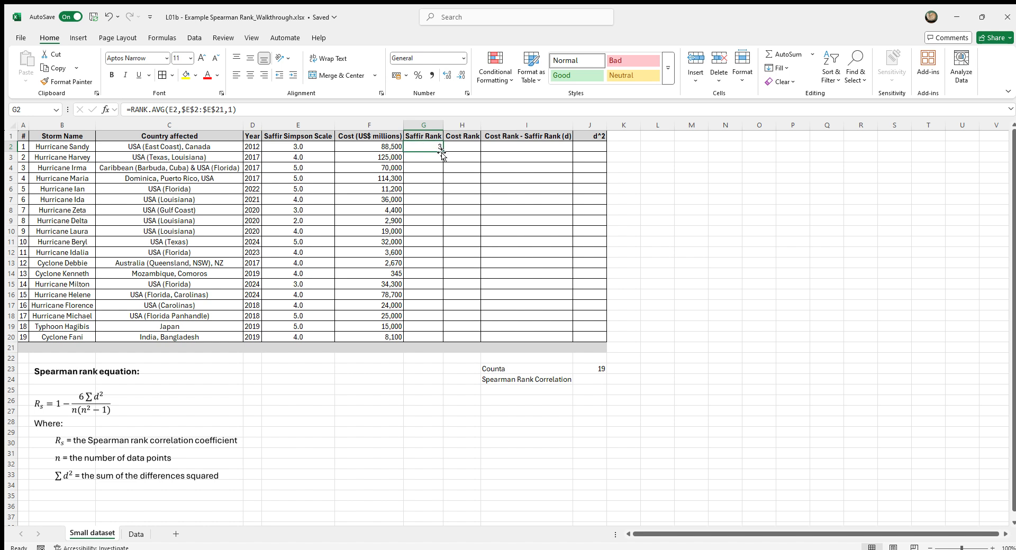
pyautogui.doubleClick(442, 152)
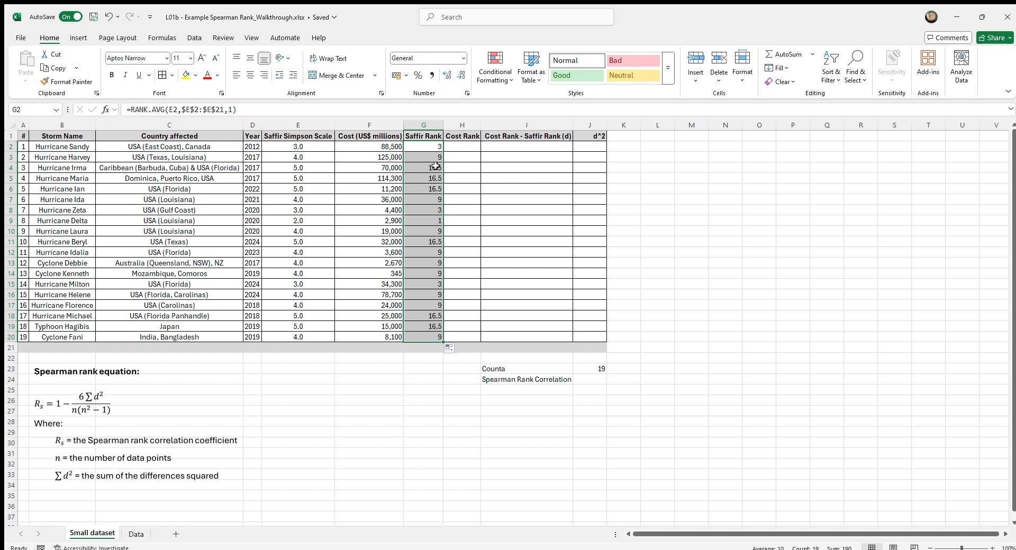
# Step: Examine the cell references in the filled Saffir Rank formulas, including those in G20, G16, G11 and G7
pyautogui.click(432, 333)
pyautogui.doubleClick(431, 332)
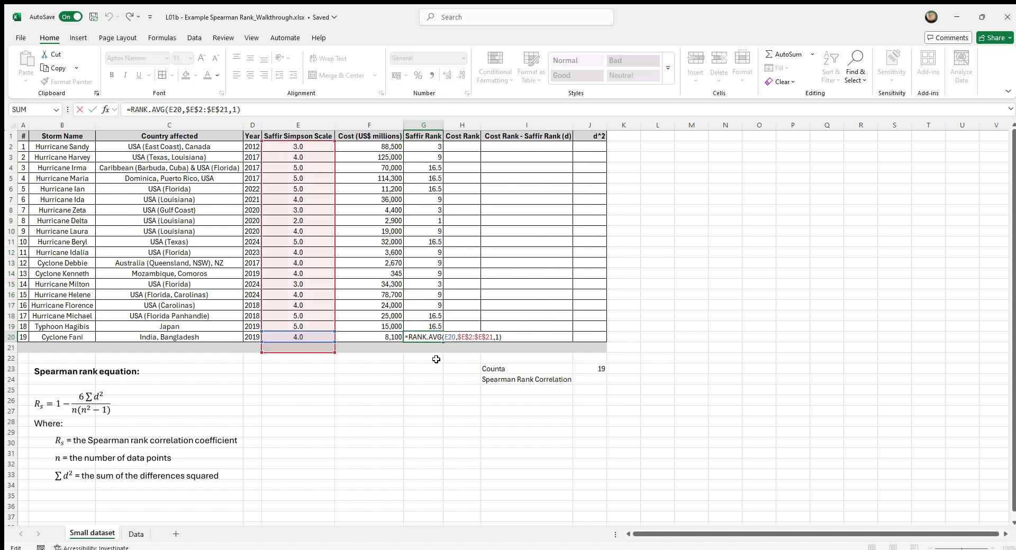
pyautogui.click(431, 294)
pyautogui.doubleClick(431, 295)
pyautogui.click(431, 242)
pyautogui.doubleClick(431, 242)
pyautogui.press('Escape')
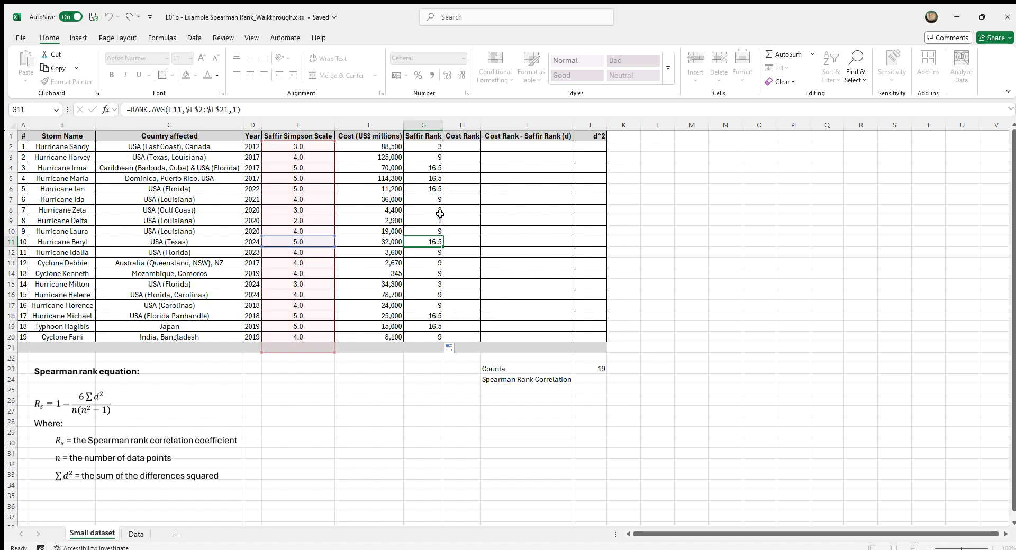
pyautogui.doubleClick(442, 201)
pyautogui.press('Escape')
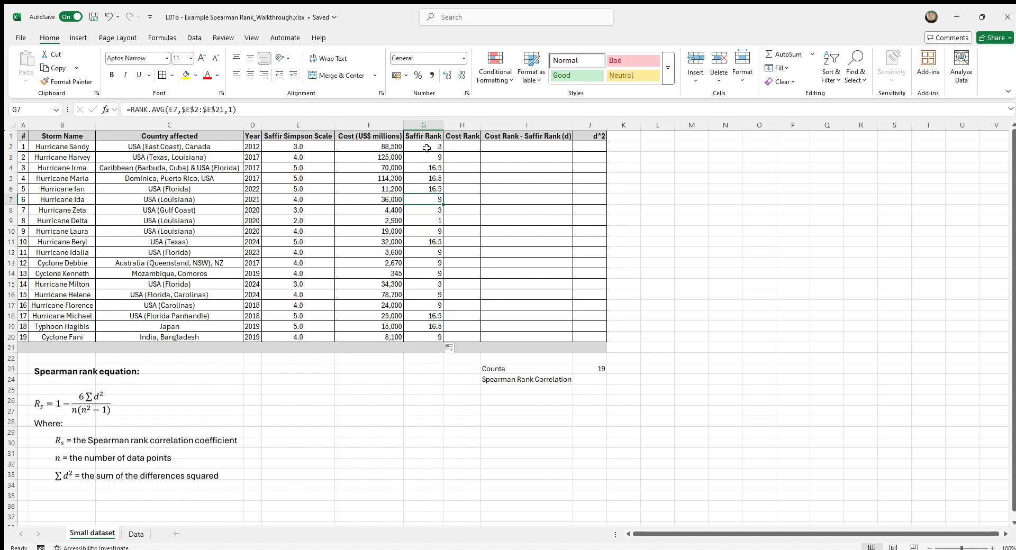
# Step: Copy the G2 rank formula into H2 with its range changed to $F$2:$F$21, and fill it down the Cost Rank column to row 20
pyautogui.click(426, 148)
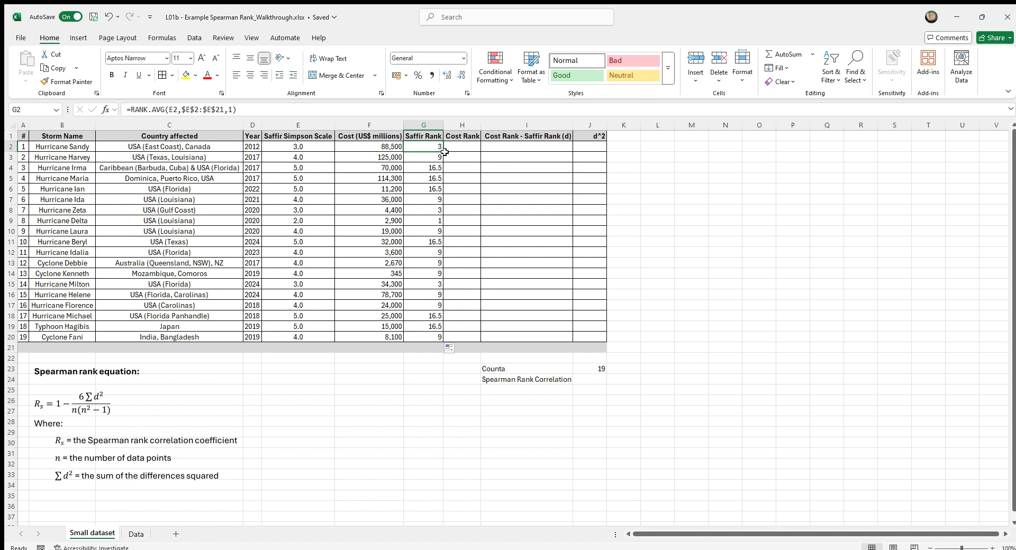
pyautogui.moveTo(445, 151); pyautogui.dragTo(482, 151)
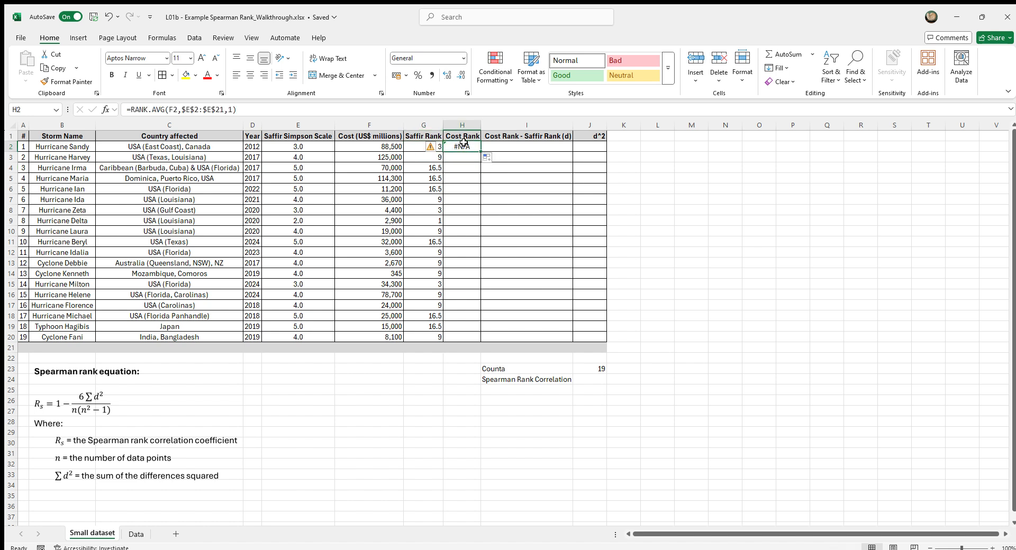
pyautogui.press('F2')
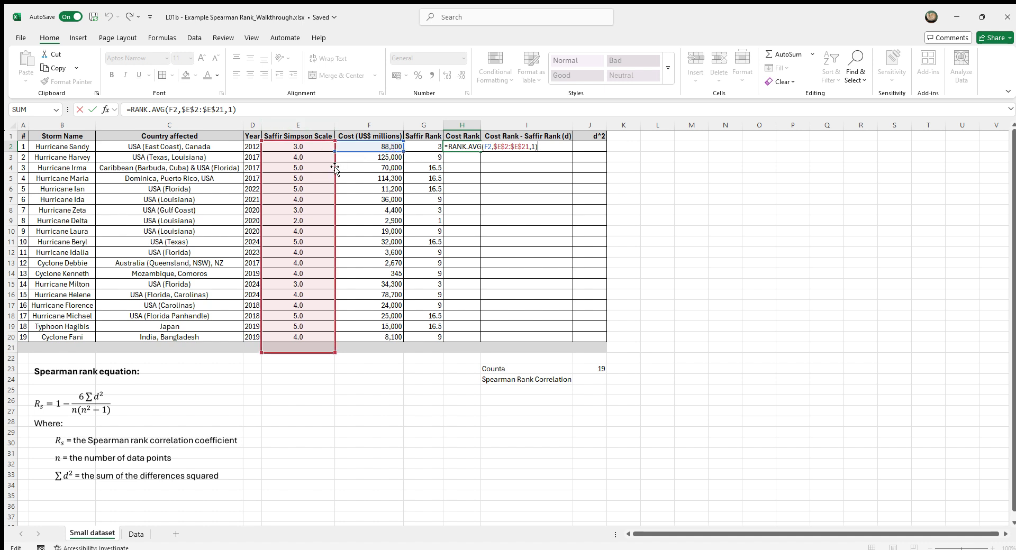
pyautogui.moveTo(334, 169); pyautogui.dragTo(338, 166)
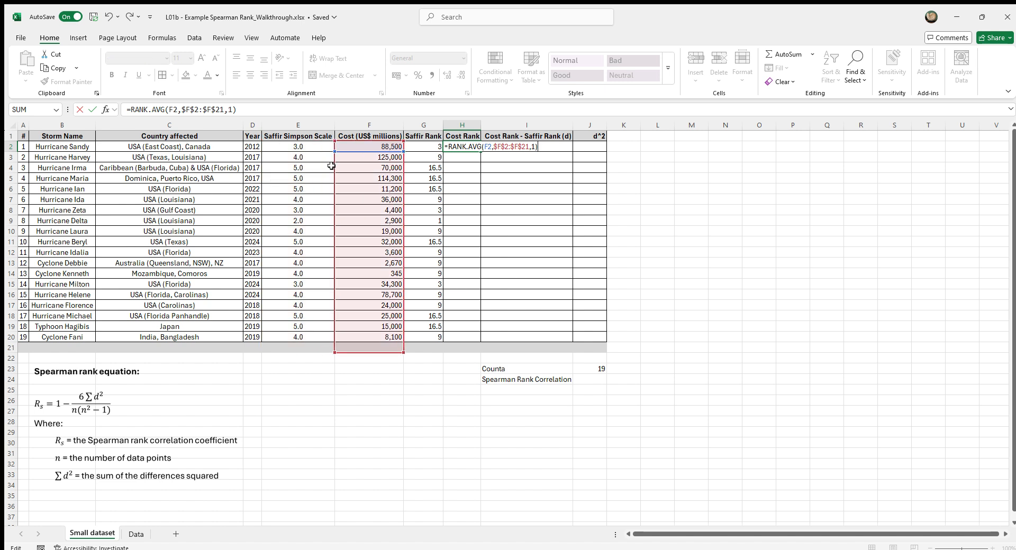
pyautogui.press('Return')
pyautogui.click(456, 148)
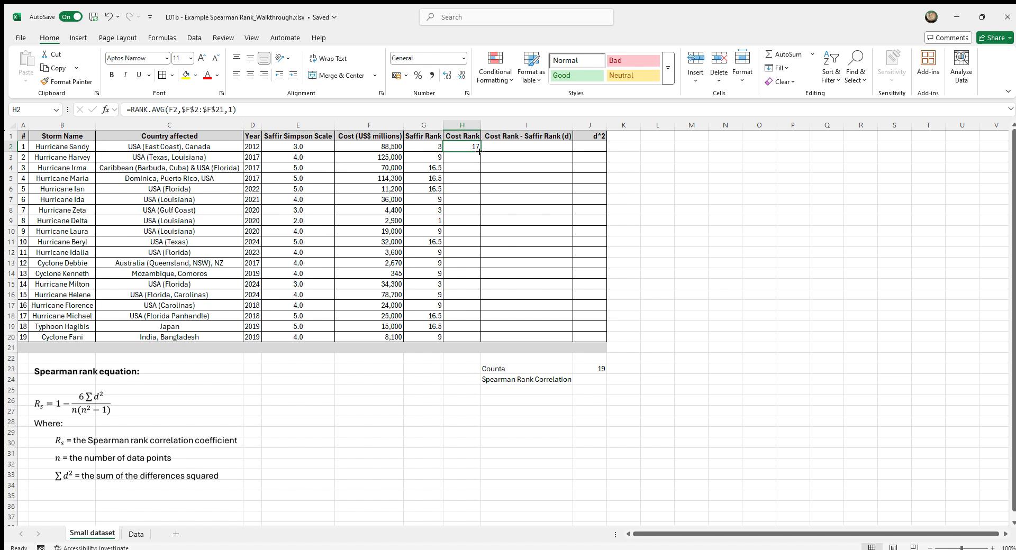
pyautogui.doubleClick(479, 152)
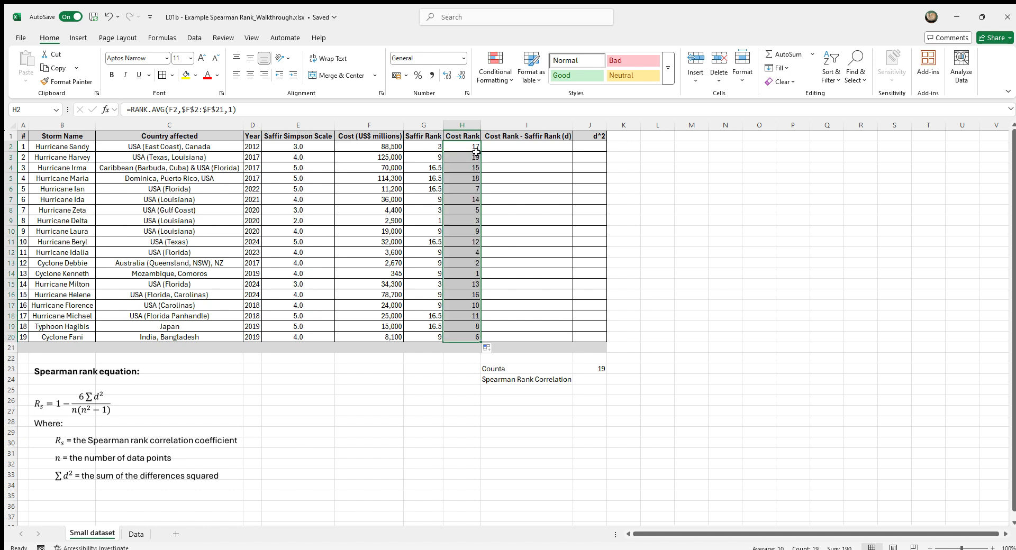
# Step: Calculate the rank difference in I2 with =H2-G2 and fill it down the Cost Rank - Saffir Rank (d) column to row 20
pyautogui.click(546, 148)
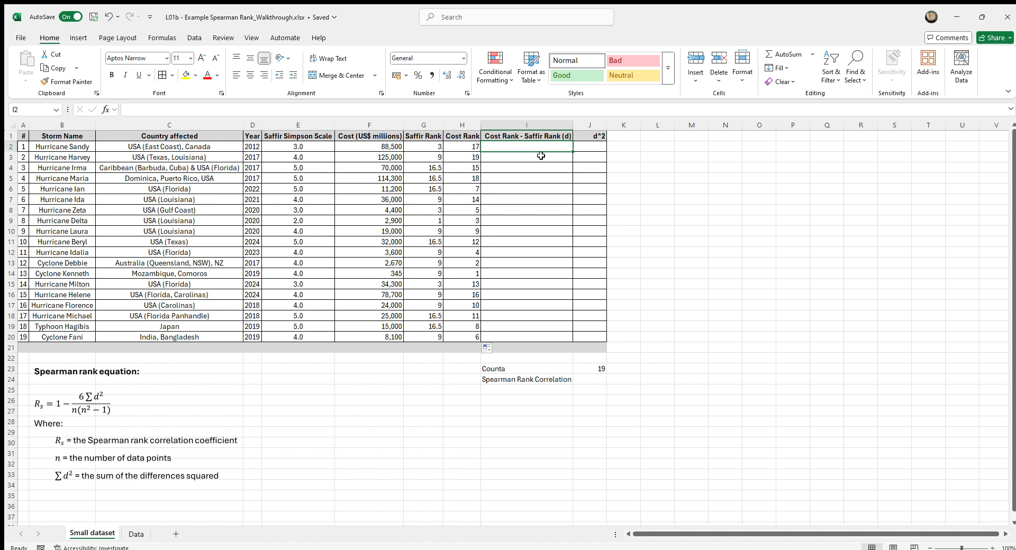
pyautogui.write('=')
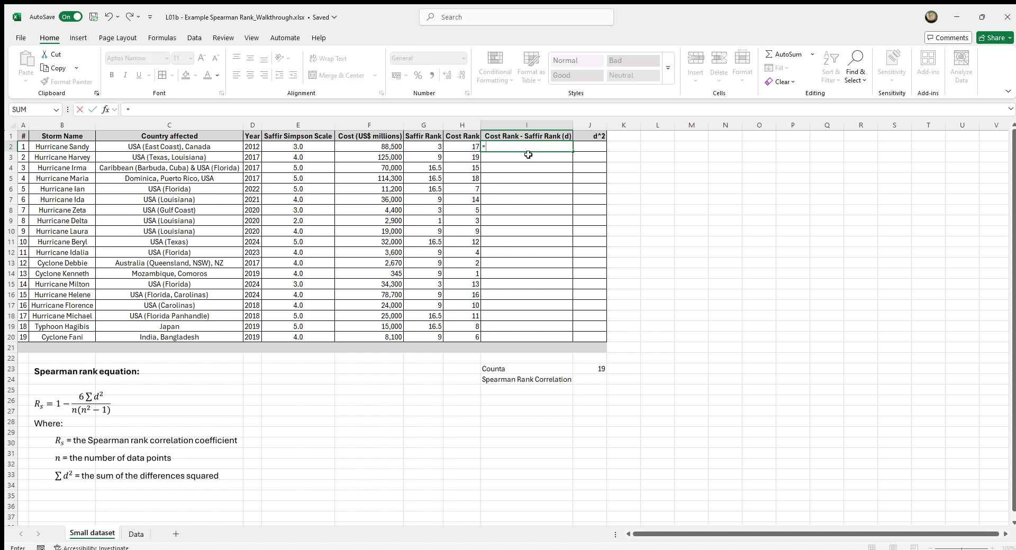
pyautogui.click(459, 146)
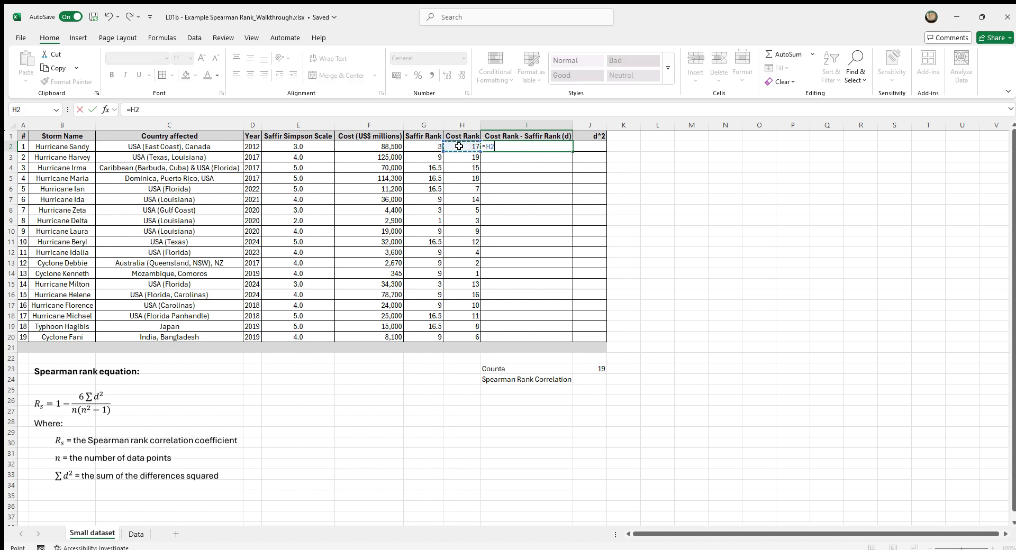
pyautogui.write('-')
pyautogui.click(419, 148)
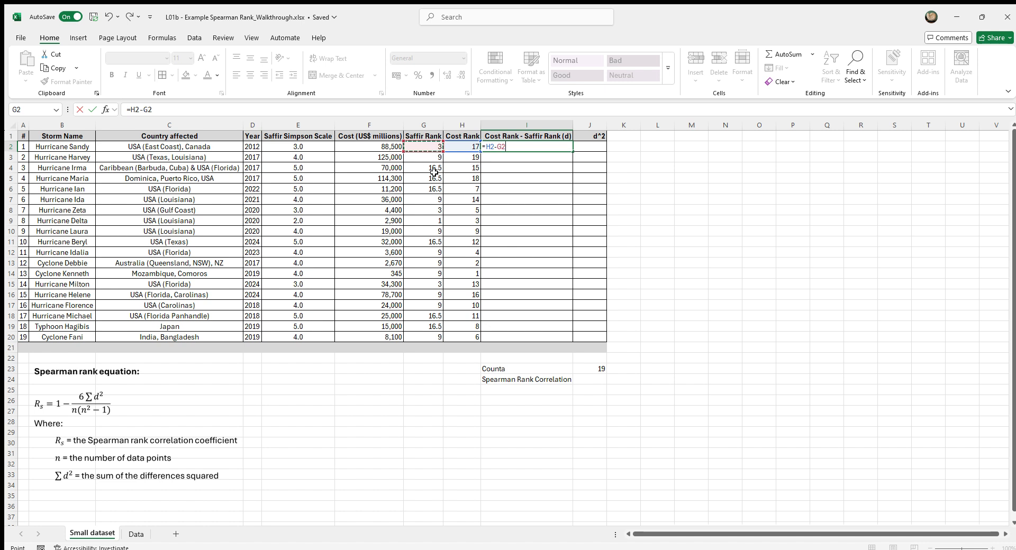
pyautogui.press('Return')
pyautogui.click(566, 149)
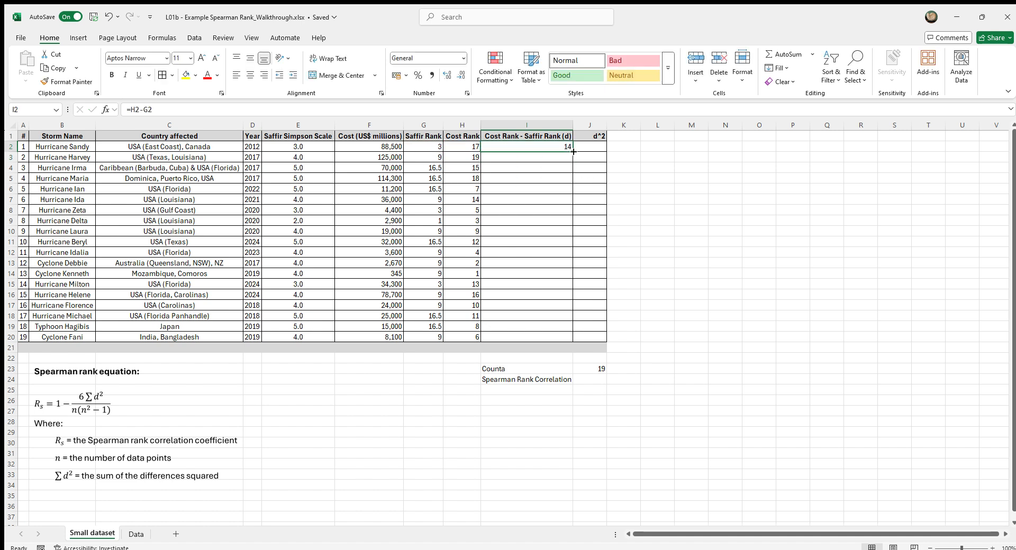
pyautogui.moveTo(573, 152); pyautogui.dragTo(562, 341)
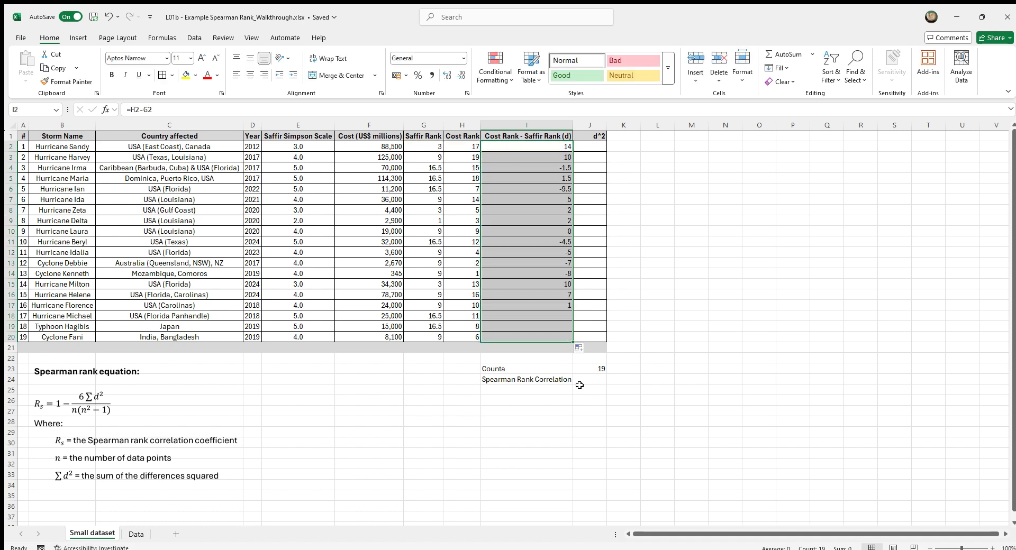
# Step: Square the rank difference in J2 with =I2^2, fill it down the d^2 column to row 20, and check the column's sum
pyautogui.click(595, 152)
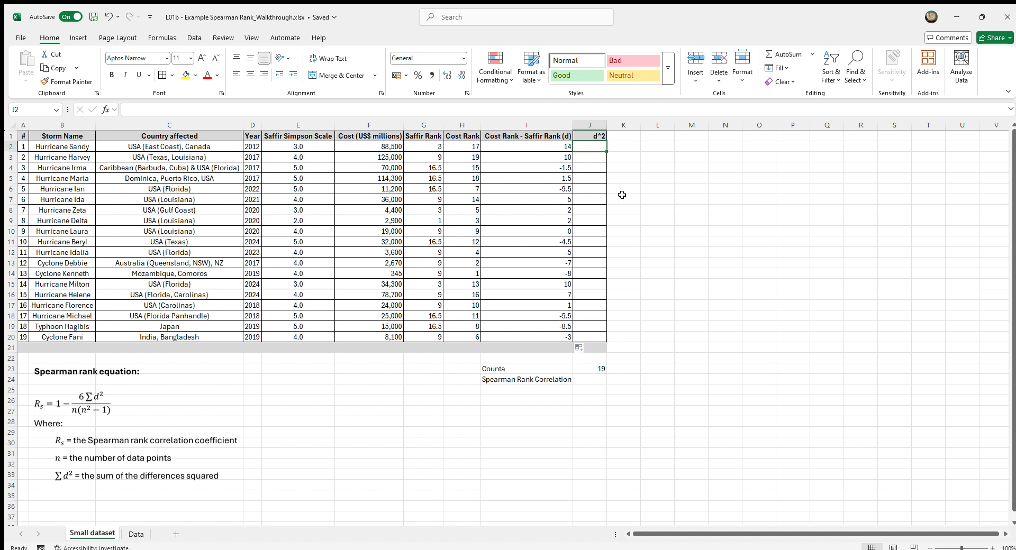
pyautogui.write('=')
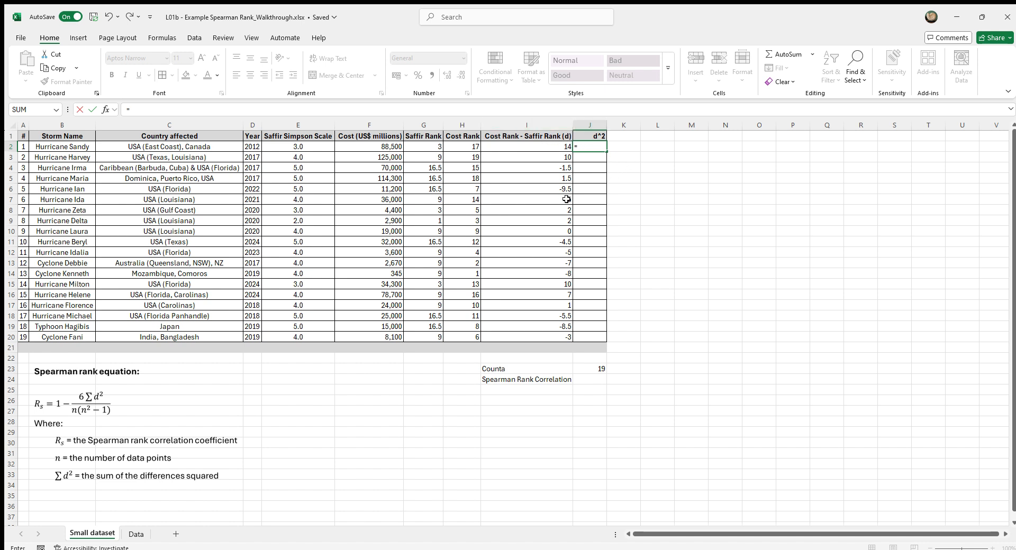
pyautogui.click(539, 149)
pyautogui.write('^')
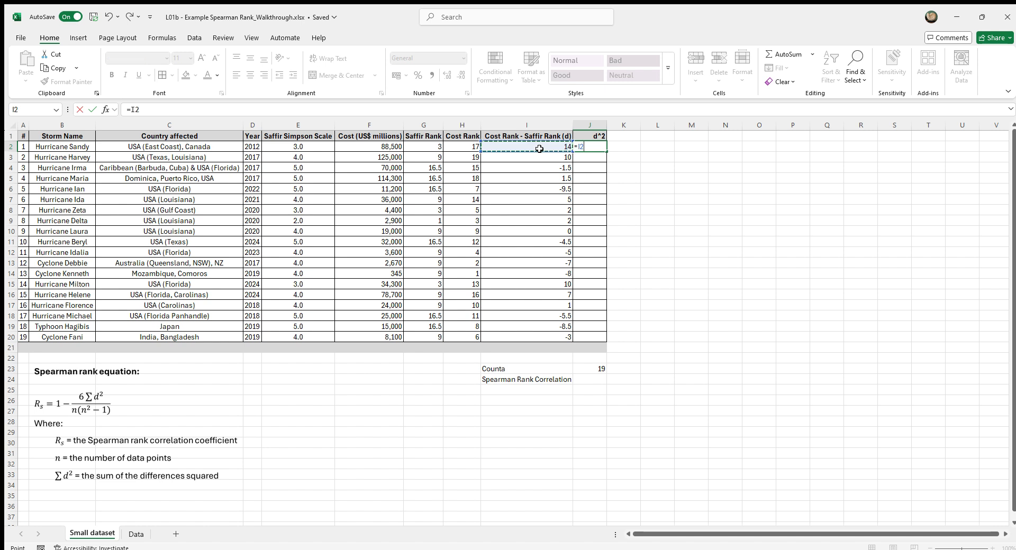
pyautogui.write('2')
pyautogui.press('Return')
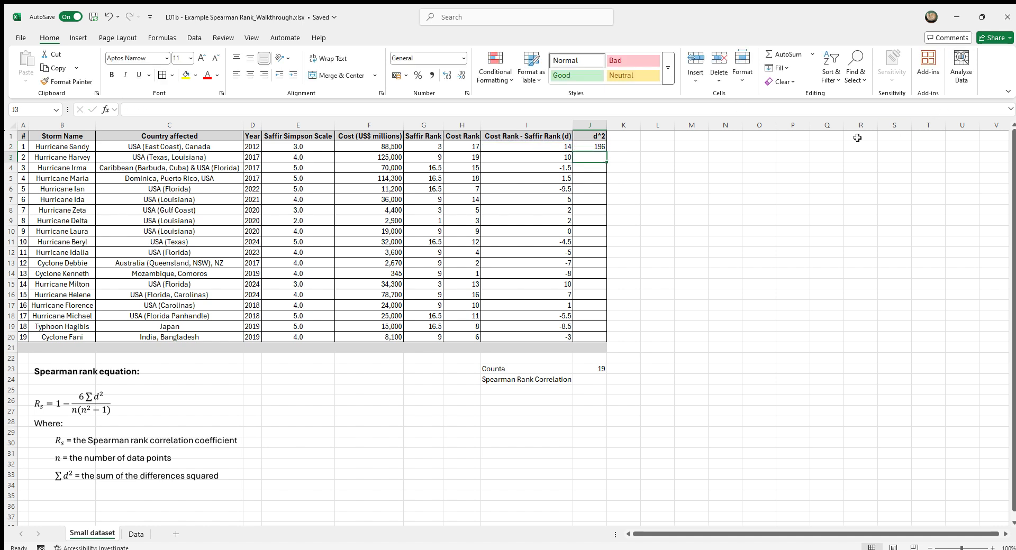
pyautogui.click(601, 150)
pyautogui.moveTo(608, 152); pyautogui.dragTo(608, 339)
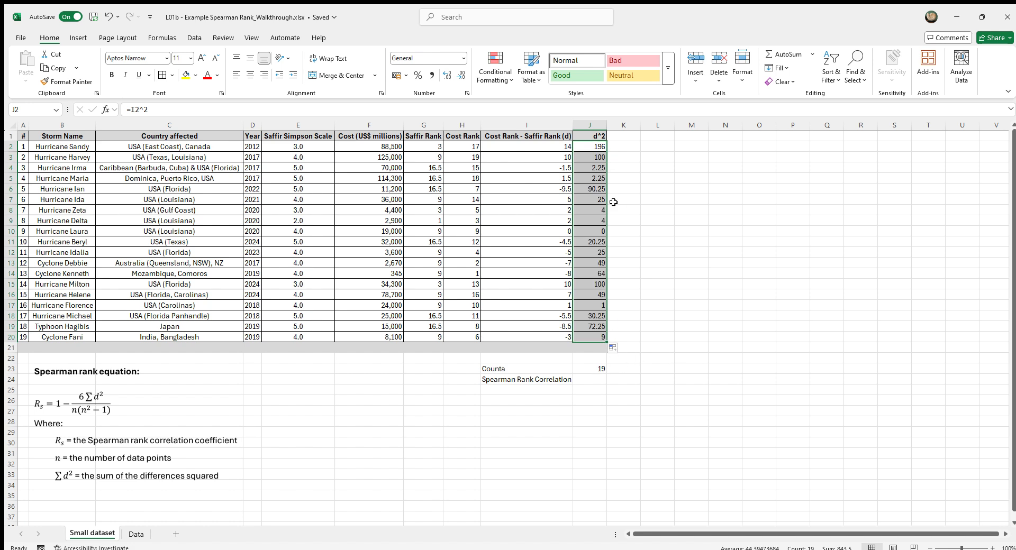
pyautogui.click(599, 148)
pyautogui.click(629, 175)
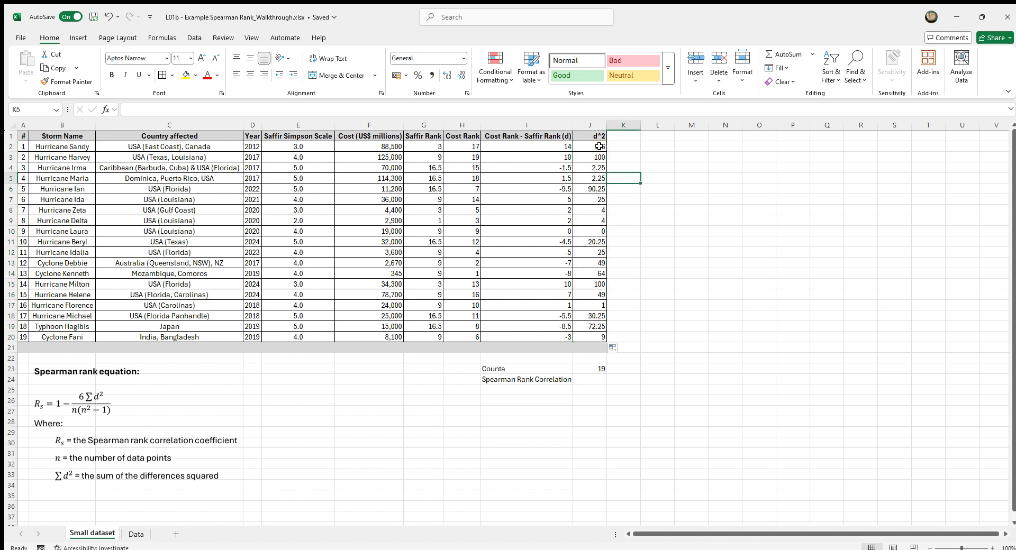
pyautogui.moveTo(599, 146); pyautogui.dragTo(598, 330)
pyautogui.moveTo(598, 337); pyautogui.dragTo(598, 338)
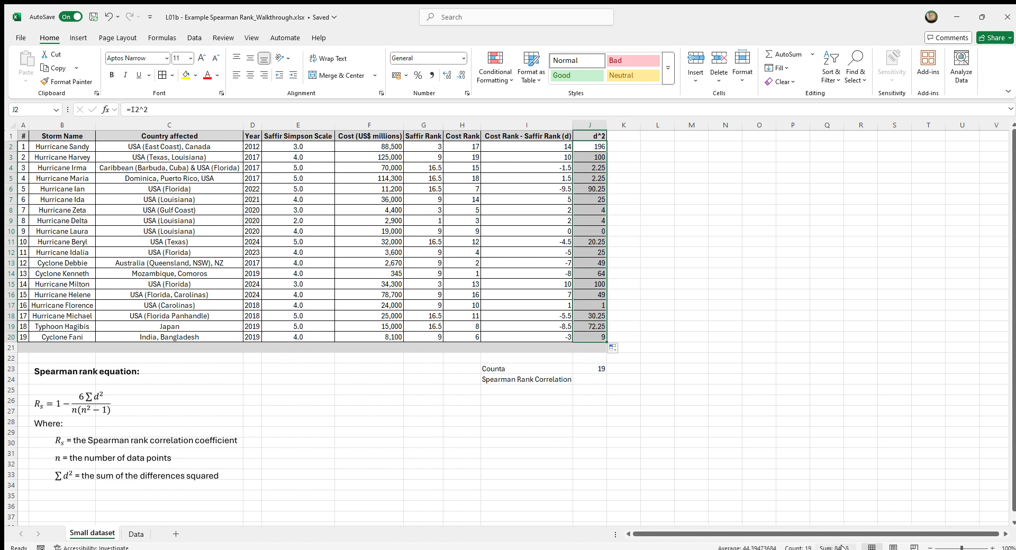
# Step: Start the Spearman Rank Correlation formula in J24 with =1-(6*SUM($J$2:$J$21)/( using the absolute d^2 range
pyautogui.click(592, 381)
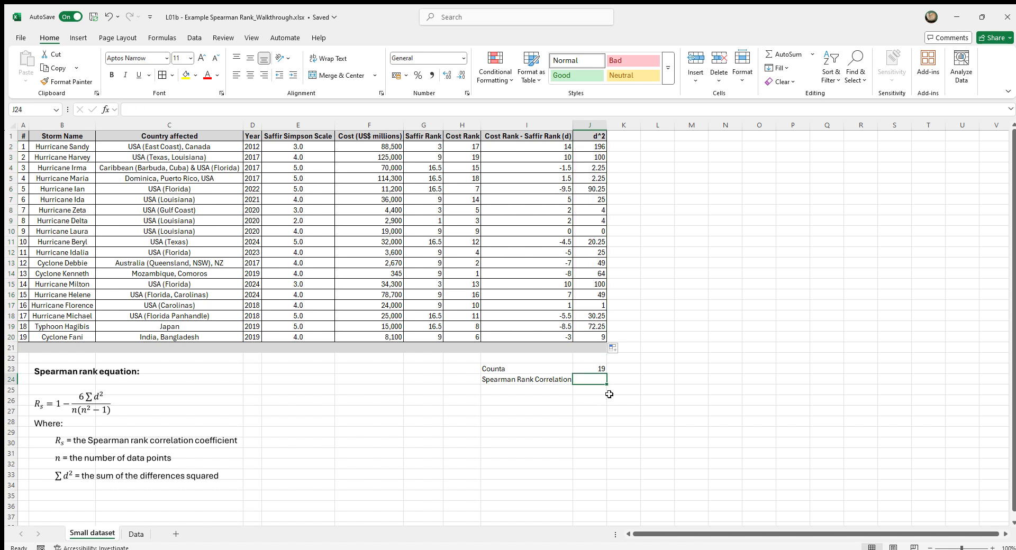
pyautogui.write('=')
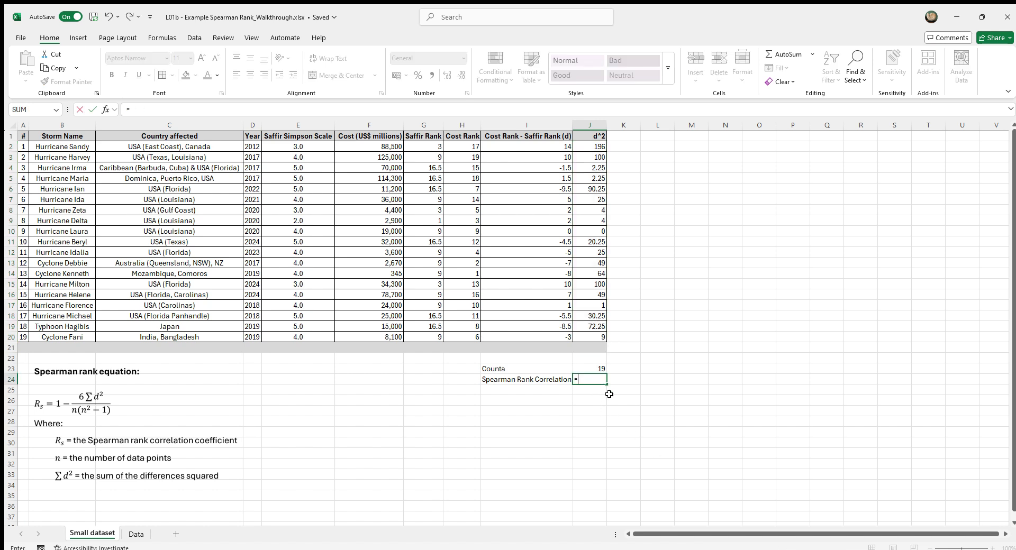
pyautogui.write('1-(6*')
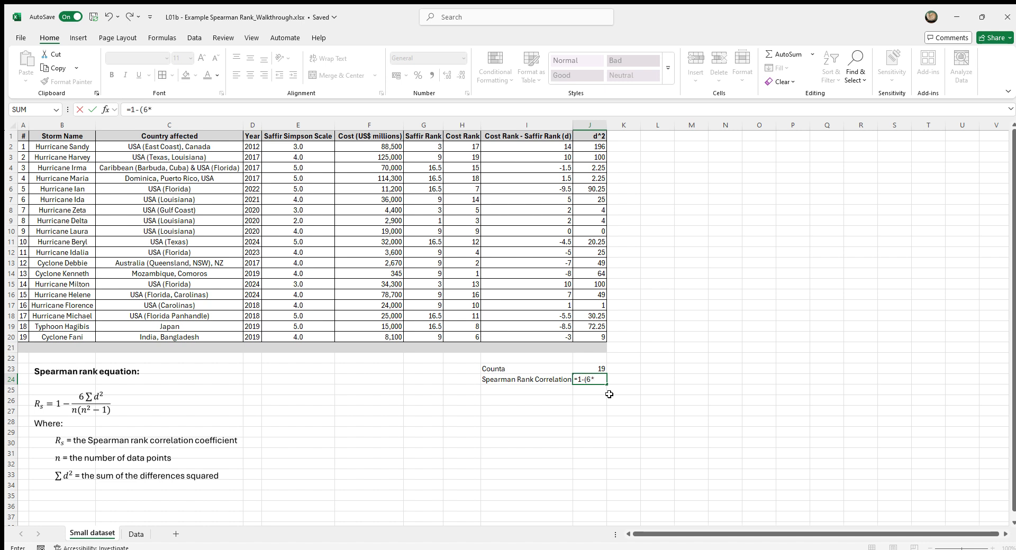
pyautogui.write('sum(')
pyautogui.moveTo(598, 149); pyautogui.dragTo(595, 344)
pyautogui.press('F4')
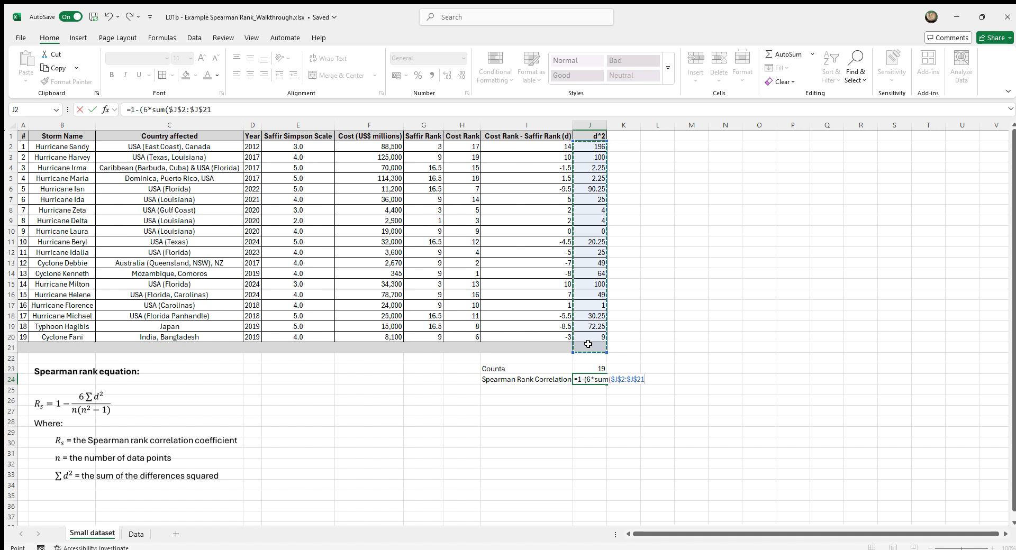
pyautogui.write(')/(')
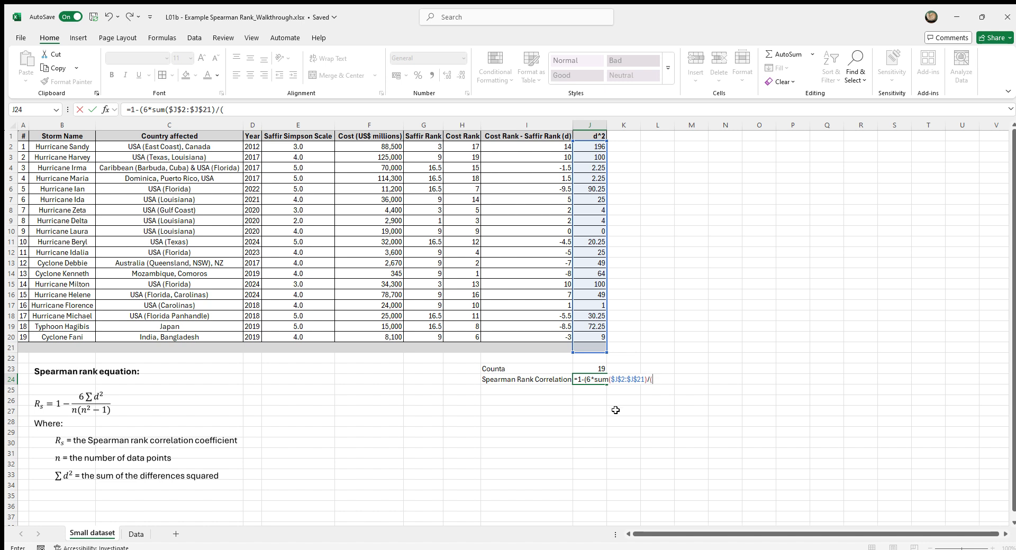
# Step: Complete the J24 formula with the denominator J23*(J23^2-1), using the Counta cell as n, and review the finished formula
pyautogui.click(593, 370)
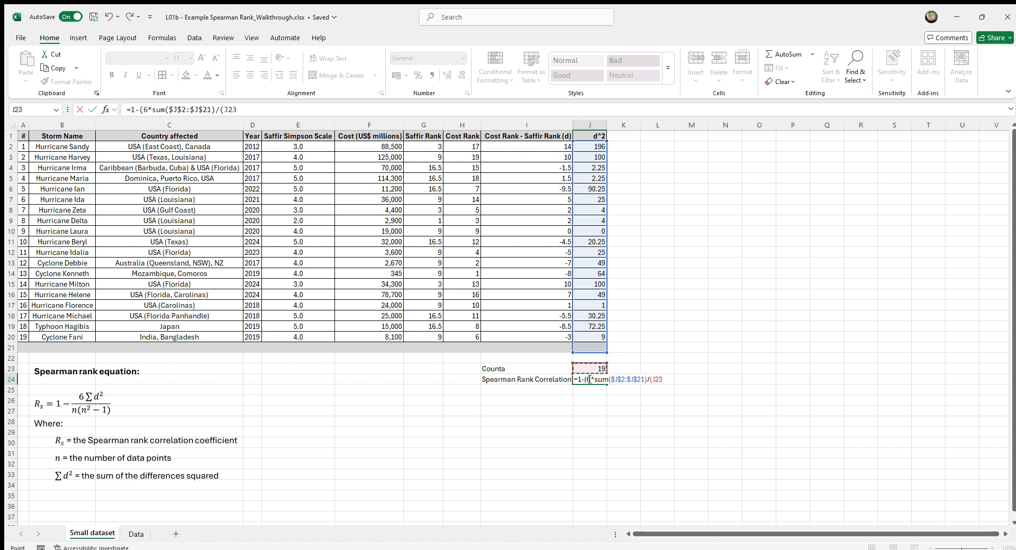
pyautogui.write('*(')
pyautogui.click(592, 367)
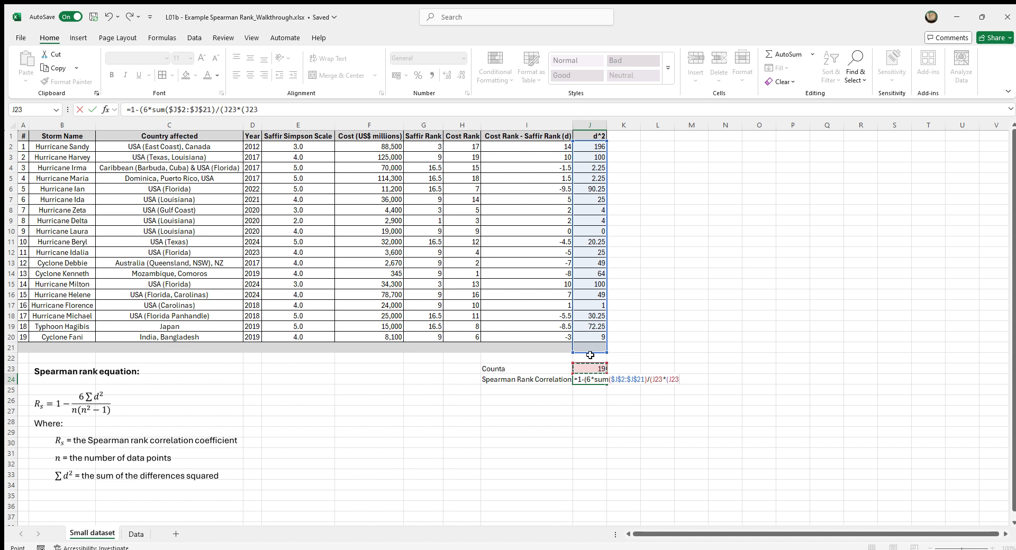
pyautogui.write('^2-1')
pyautogui.press('Return')
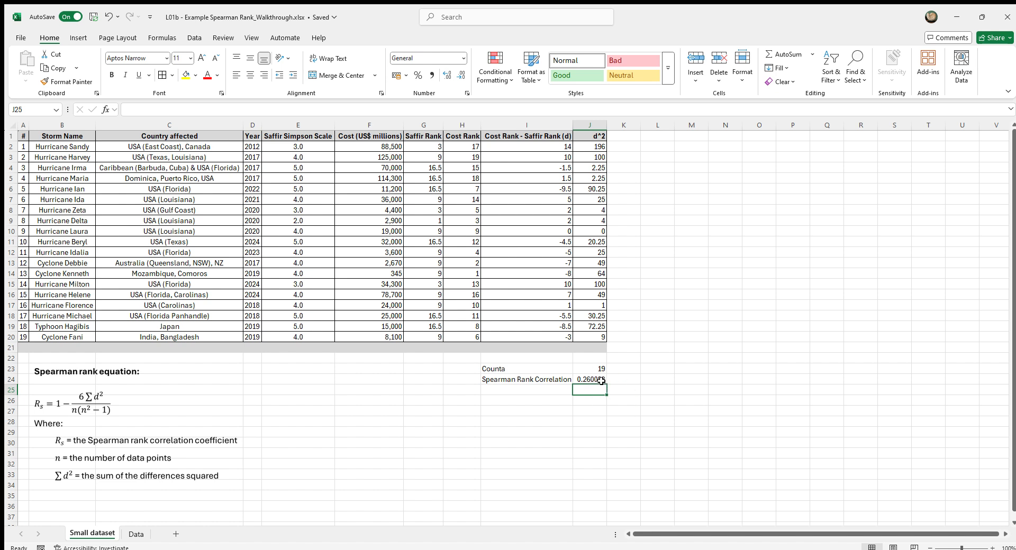
pyautogui.click(601, 378)
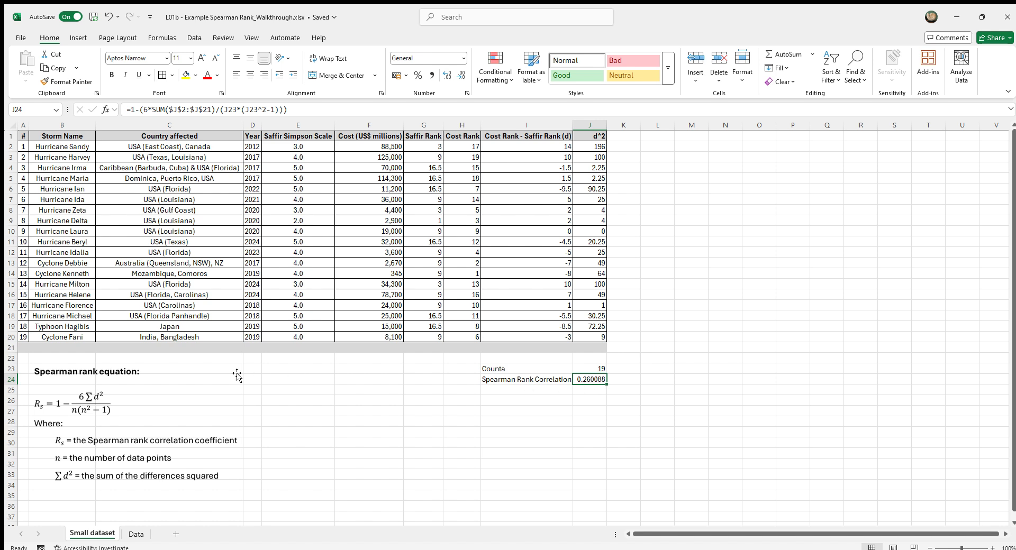
# Step: Insert a new row at row 21 above the grey row and enter 20 as its number in A21
pyautogui.click(16, 350)
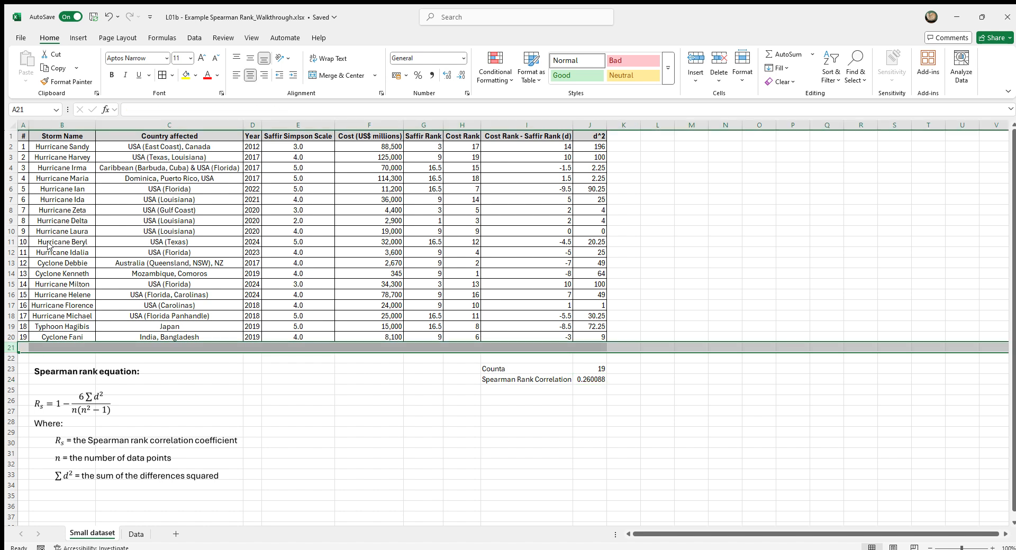
pyautogui.hotkey('ctrl', 'shift', '+')
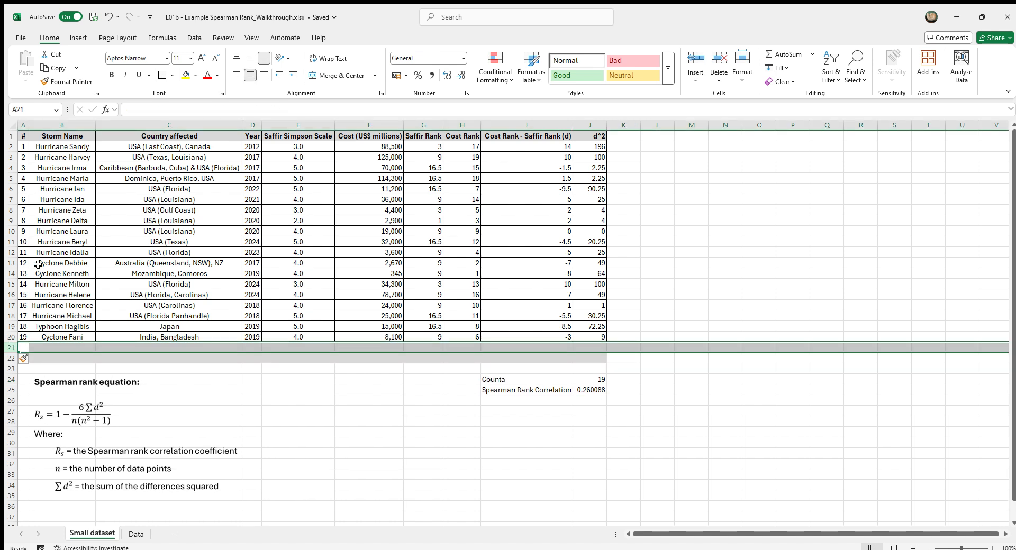
pyautogui.click(310, 397)
pyautogui.click(30, 345)
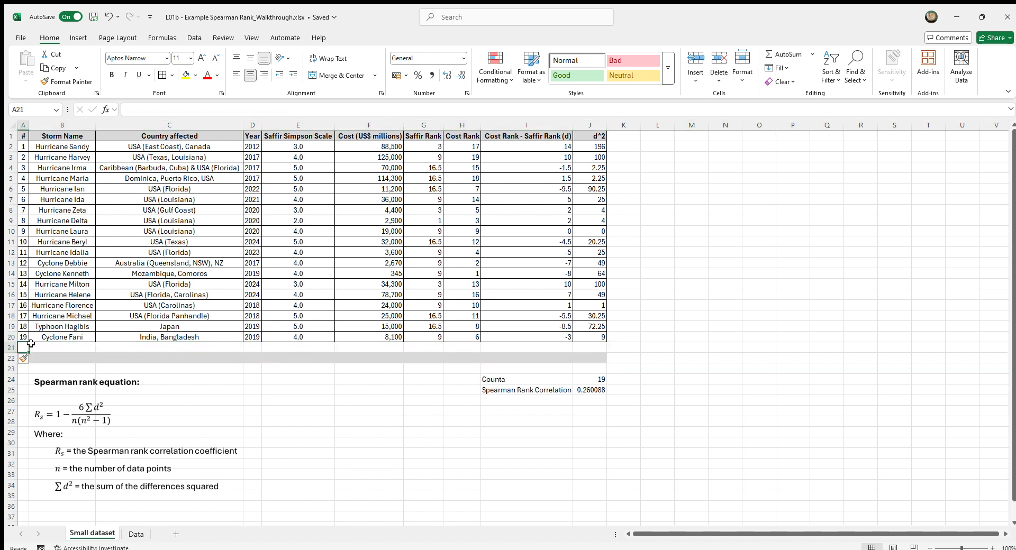
pyautogui.write('20')
pyautogui.press('Tab')
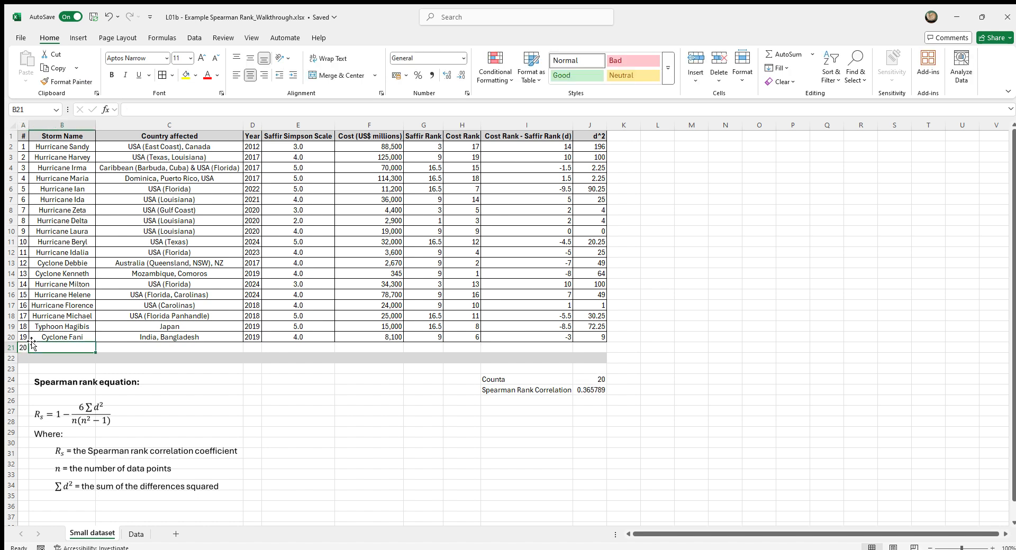
# Step: Enter Made up storm as the storm name and Madeuplandia as the country affected in row 21
pyautogui.write('Made up sto')
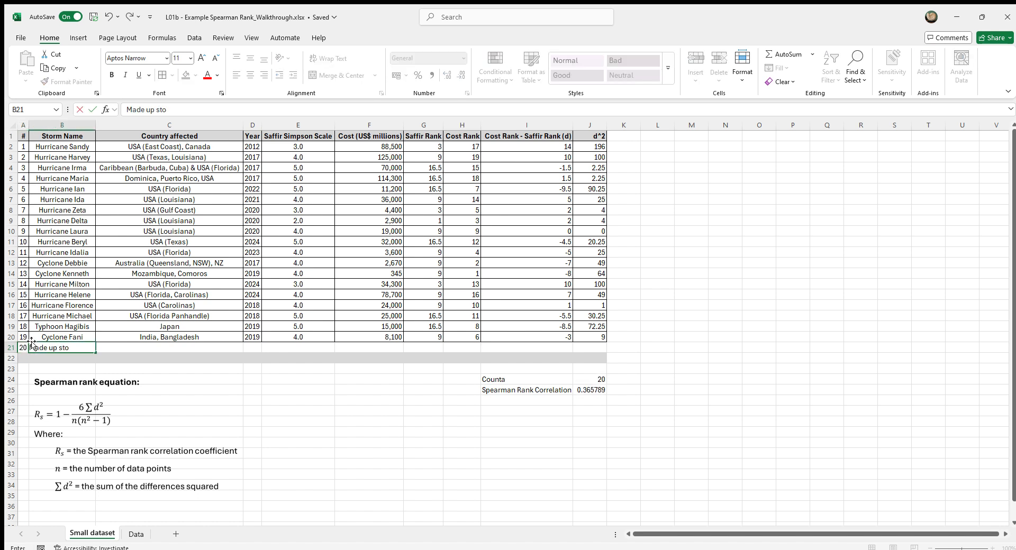
pyautogui.write('rm')
pyautogui.press('Tab')
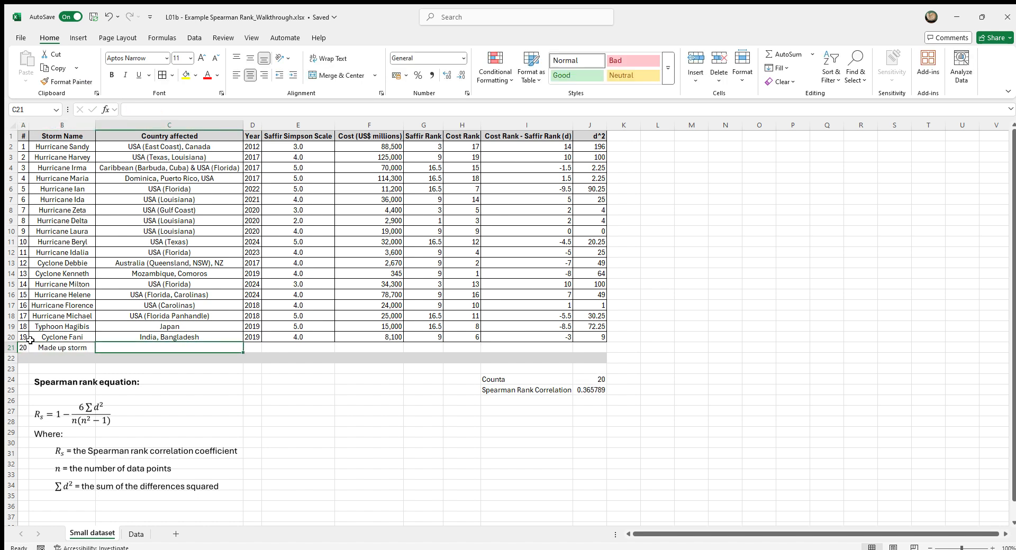
pyautogui.write('Madeup')
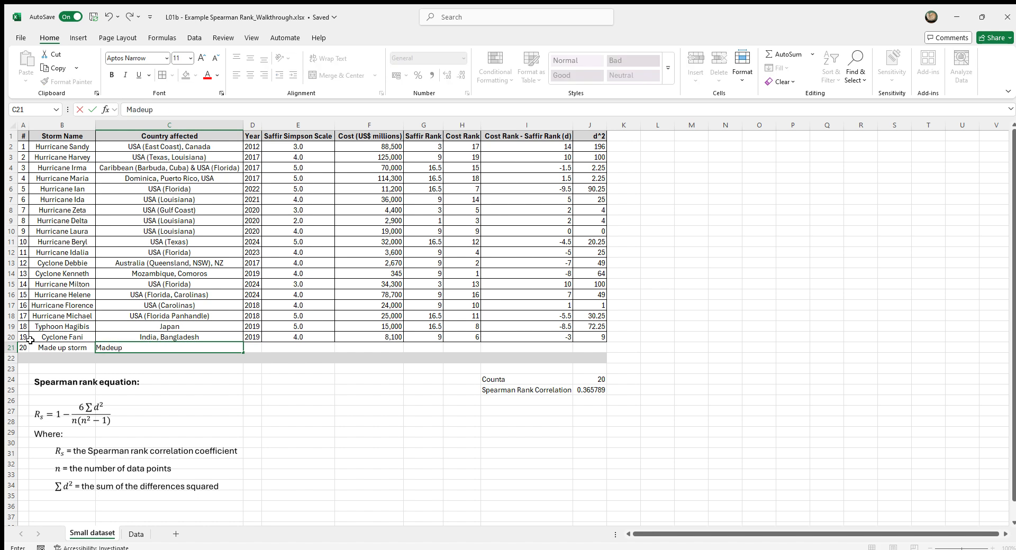
pyautogui.write('landia')
pyautogui.press('Tab')
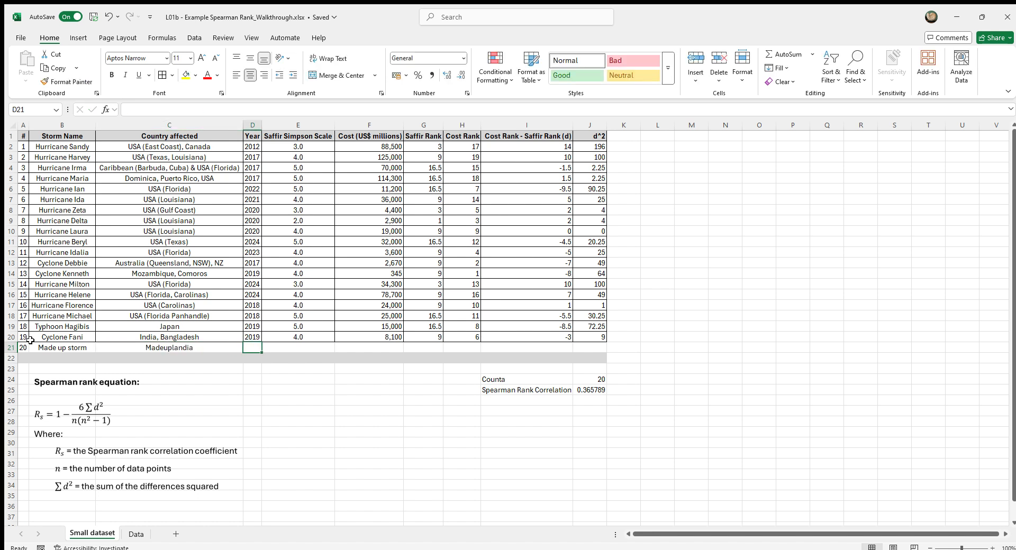
# Step: Complete the made-up storm's data with year 2025, Saffir Simpson Scale 5 and a cost of 35000
pyautogui.write('212025')
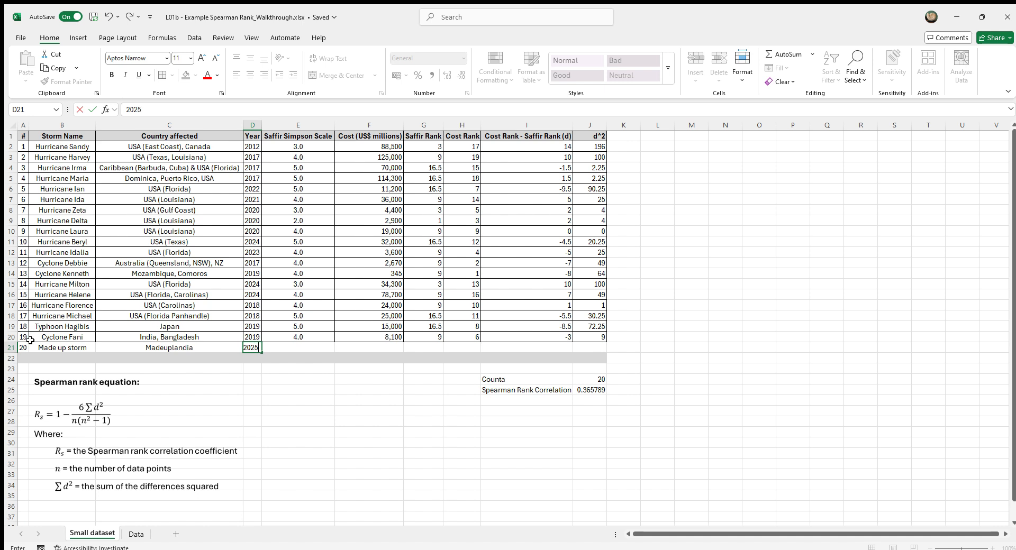
pyautogui.press('Tab')
pyautogui.write('52')
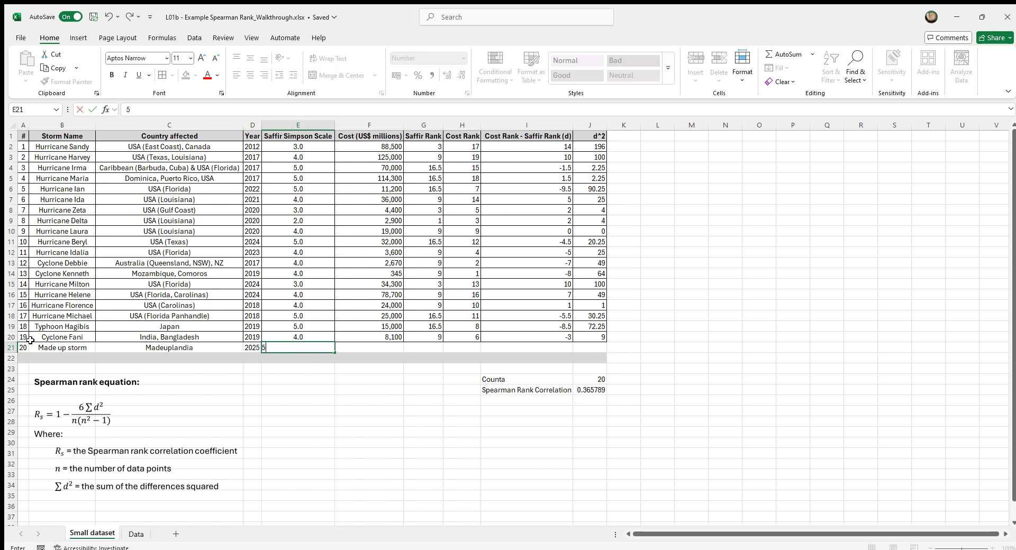
pyautogui.press('Tab')
pyautogui.write('35')
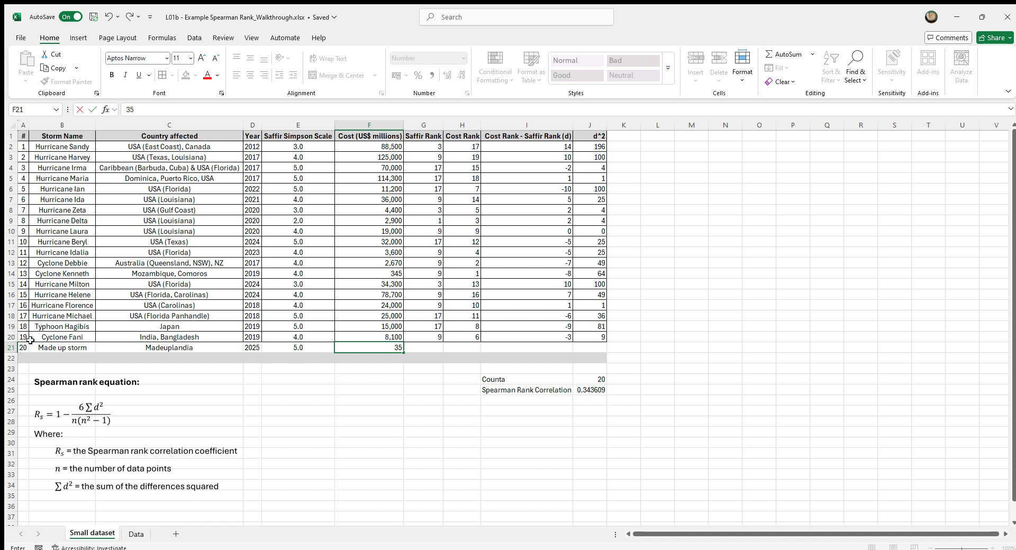
pyautogui.write('000')
pyautogui.press('Return')
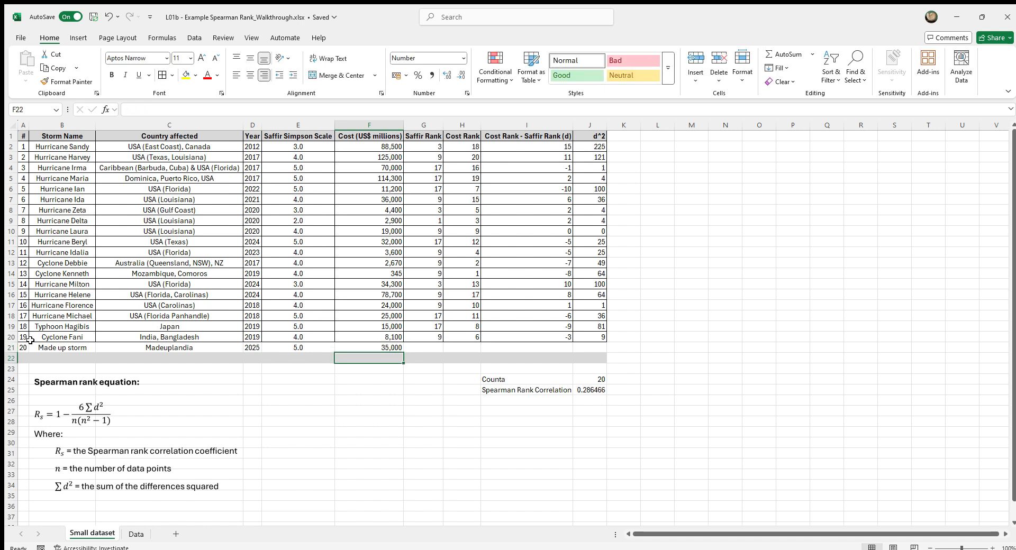
pyautogui.press('Up')
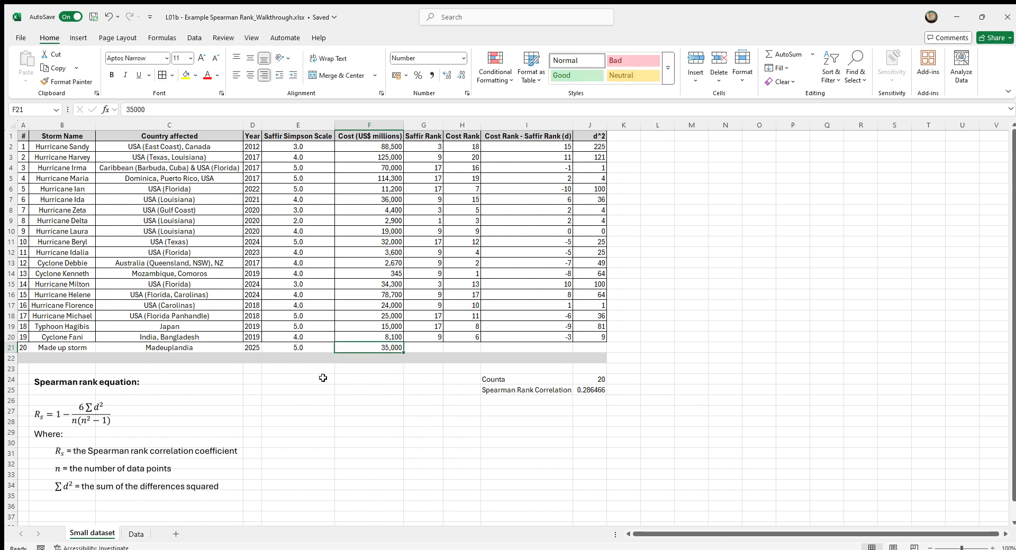
# Step: Fill the Saffir Rank formula from G2 down to G21 and check the range referenced by the new cell's formula
pyautogui.click(435, 146)
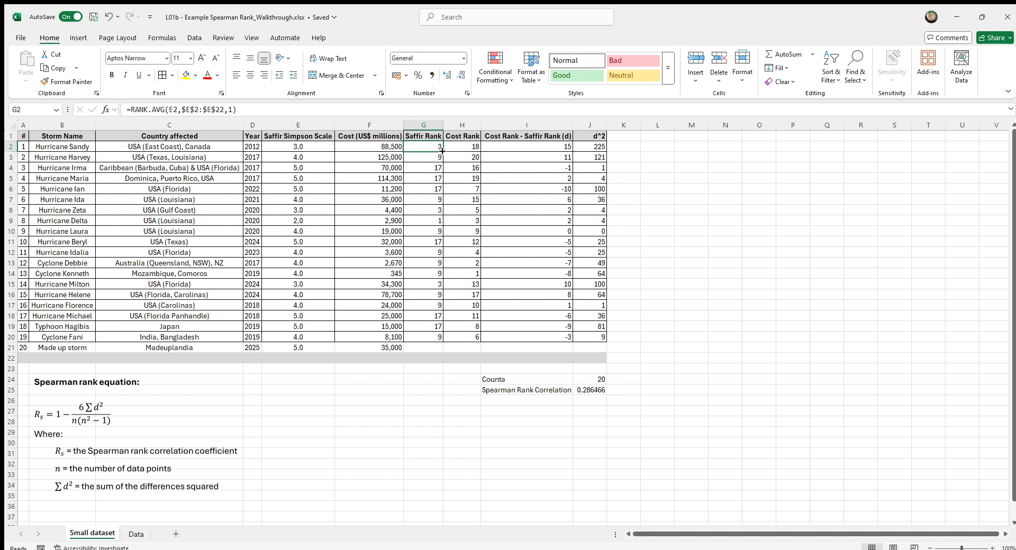
pyautogui.moveTo(443, 151); pyautogui.dragTo(433, 350)
pyautogui.click(432, 348)
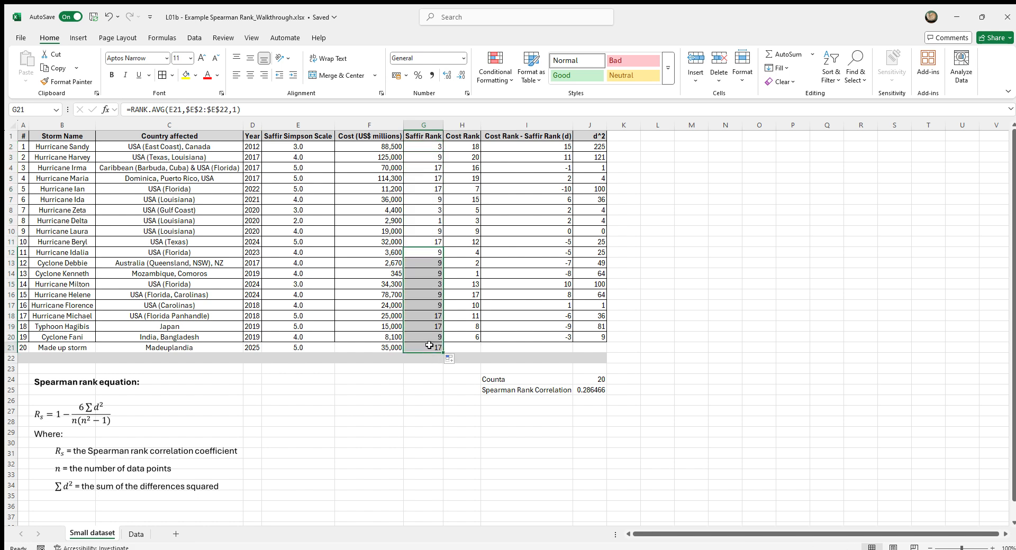
pyautogui.press('F2')
pyautogui.press('Escape')
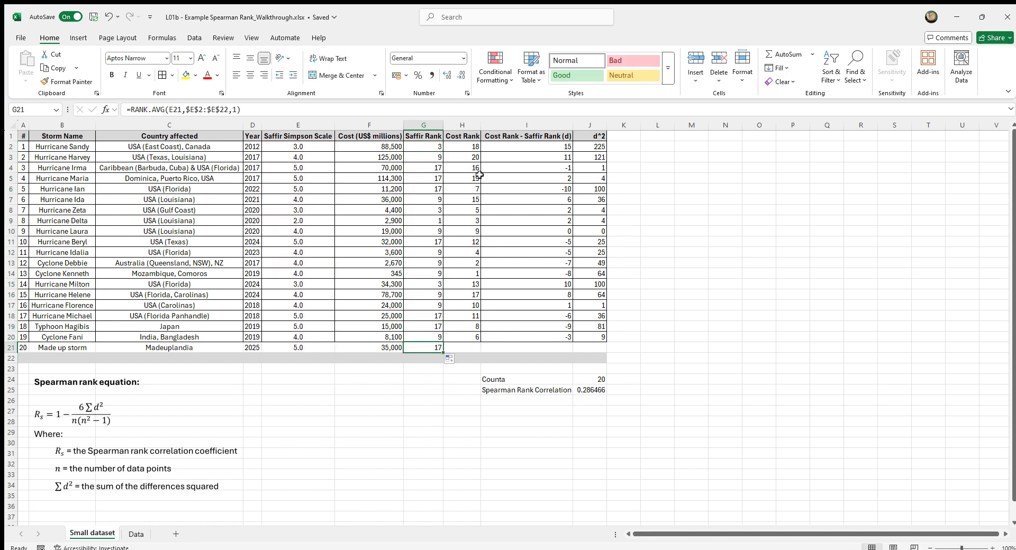
pyautogui.press('F2')
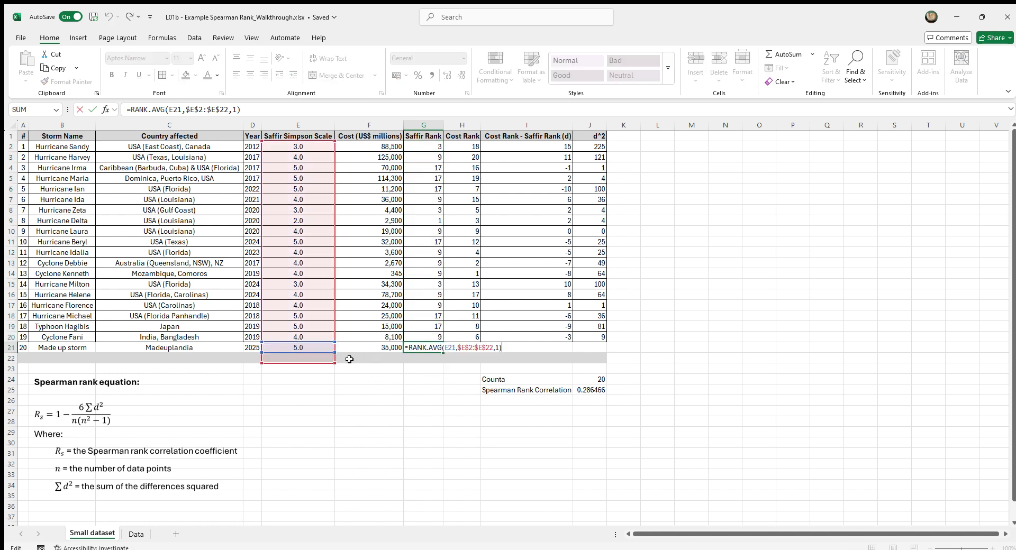
# Step: Fill the Cost Rank formula from H2 down to H21 and check the cells its new formula references
pyautogui.click(470, 147)
pyautogui.moveTo(479, 152); pyautogui.dragTo(466, 353)
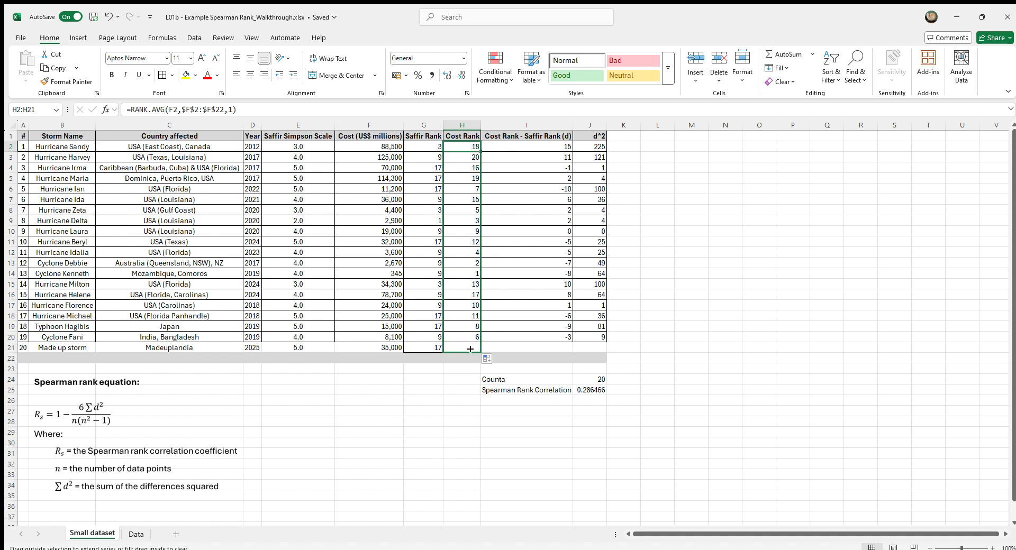
pyautogui.click(462, 349)
pyautogui.press('F2')
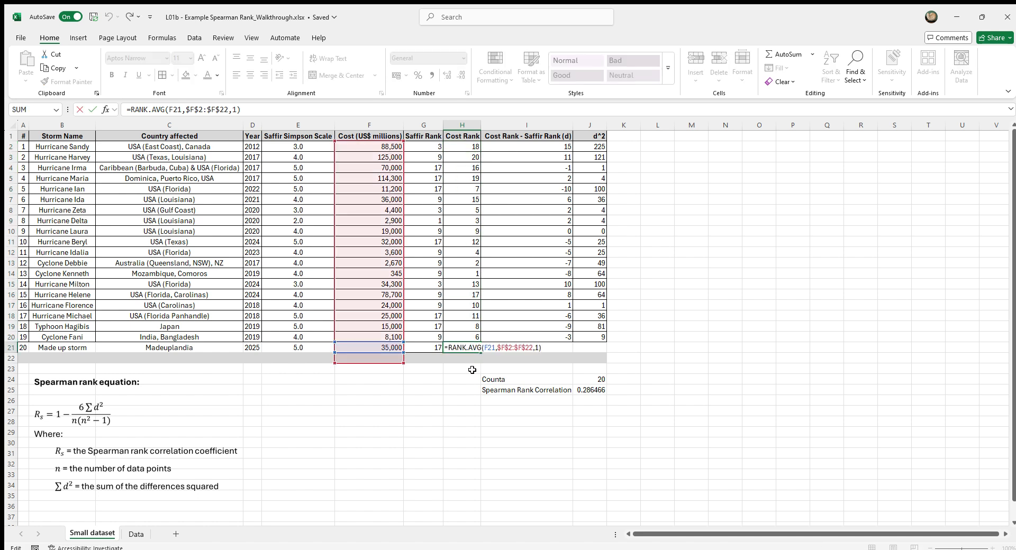
pyautogui.press('Escape')
# Step: Fill the rank difference and d^2 formulas from row 2 down to row 21, checking the new difference formula in I21
pyautogui.click(570, 148)
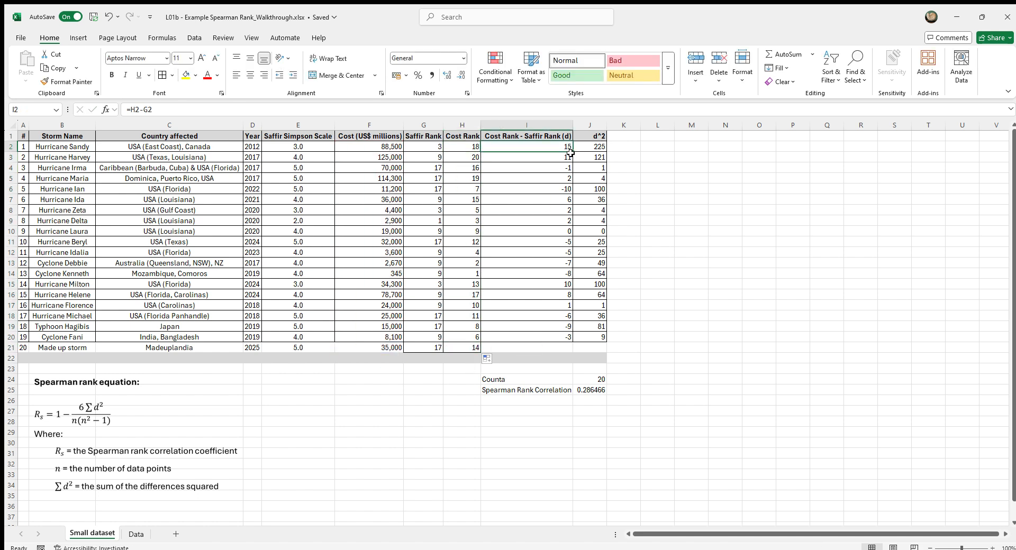
pyautogui.moveTo(571, 151)
pyautogui.mouseDown()
pyautogui.moveTo(573, 298)
pyautogui.moveTo(561, 350)
pyautogui.mouseUp()
pyautogui.doubleClick(559, 348)
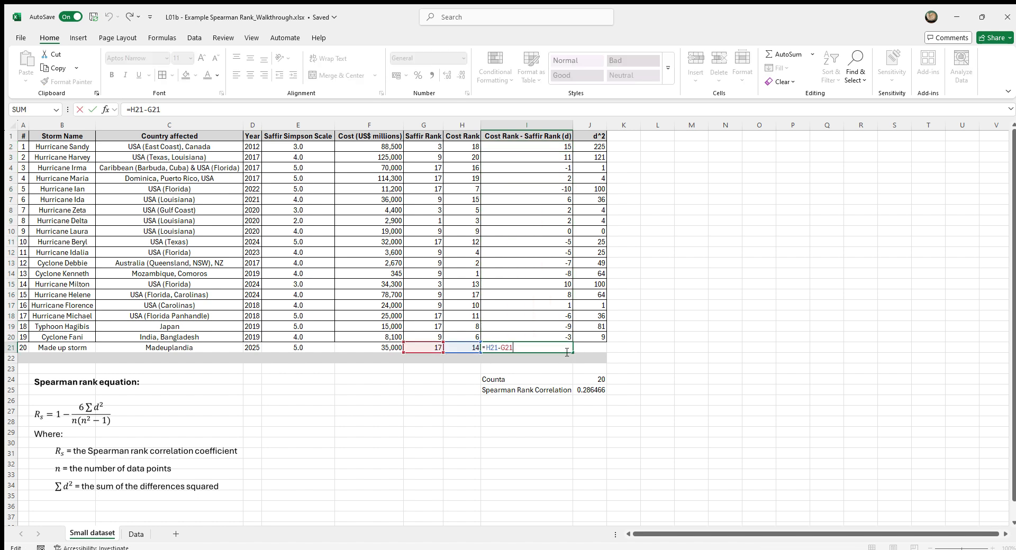
pyautogui.press('Escape')
pyautogui.click(606, 148)
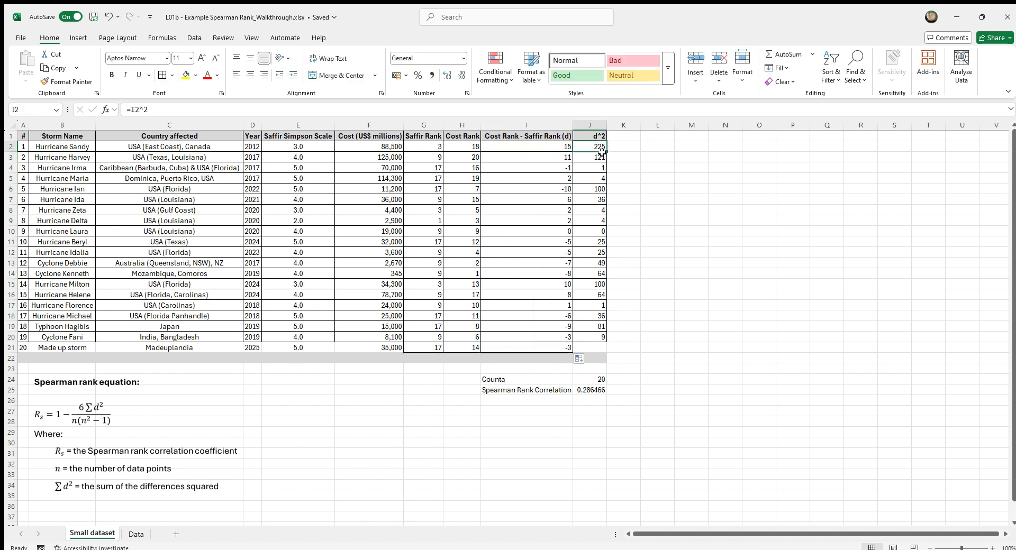
pyautogui.moveTo(606, 152); pyautogui.dragTo(594, 349)
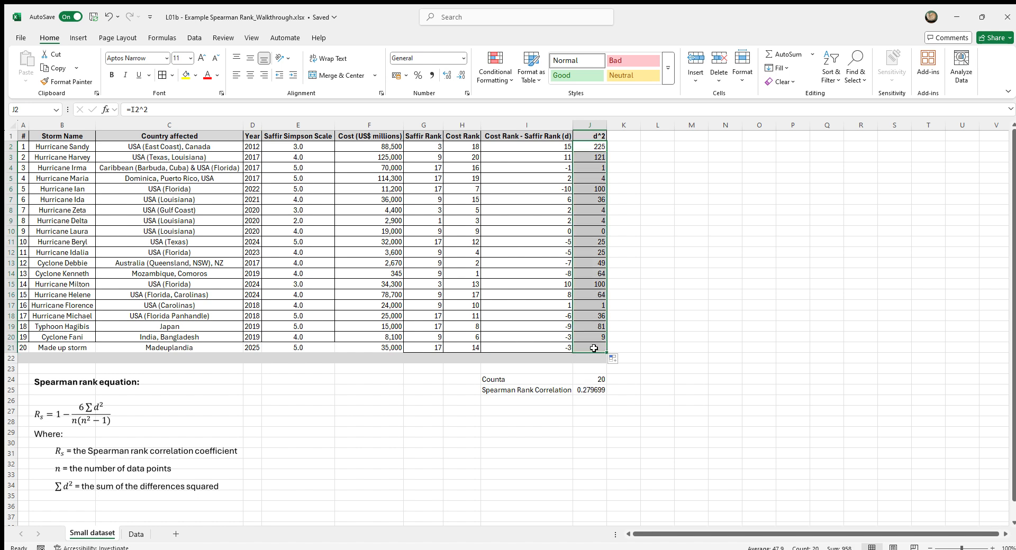
pyautogui.click(594, 348)
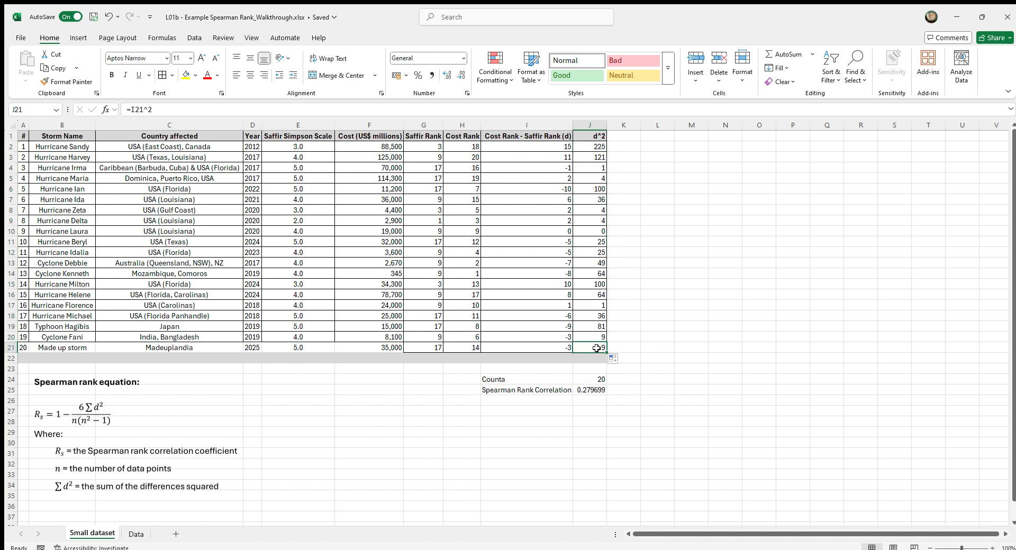
# Step: Examine the Spearman Rank Correlation formula in J25 to see which d^2 range and count cell it references
pyautogui.click(598, 390)
pyautogui.doubleClick(598, 390)
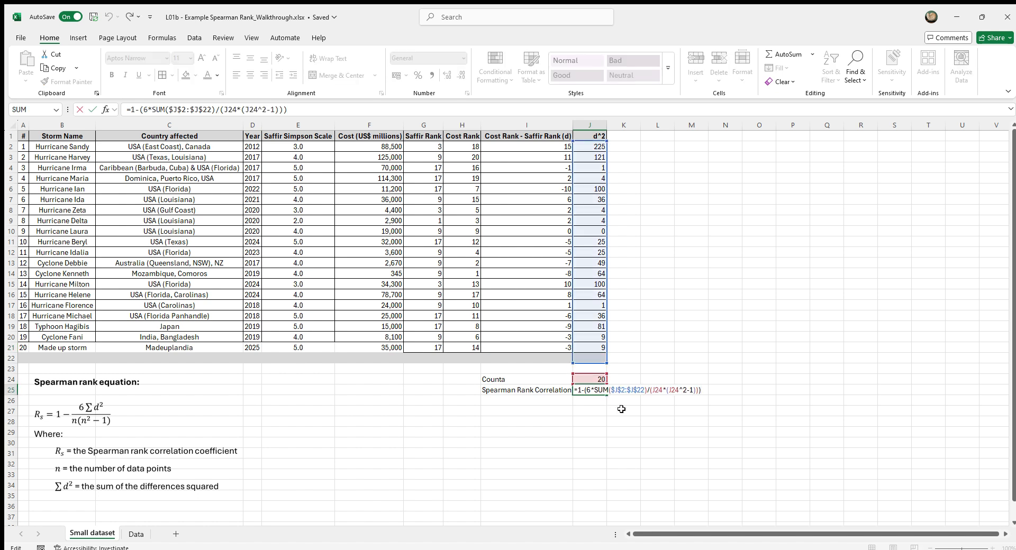
pyautogui.hotkey('ctrl', 'Return')
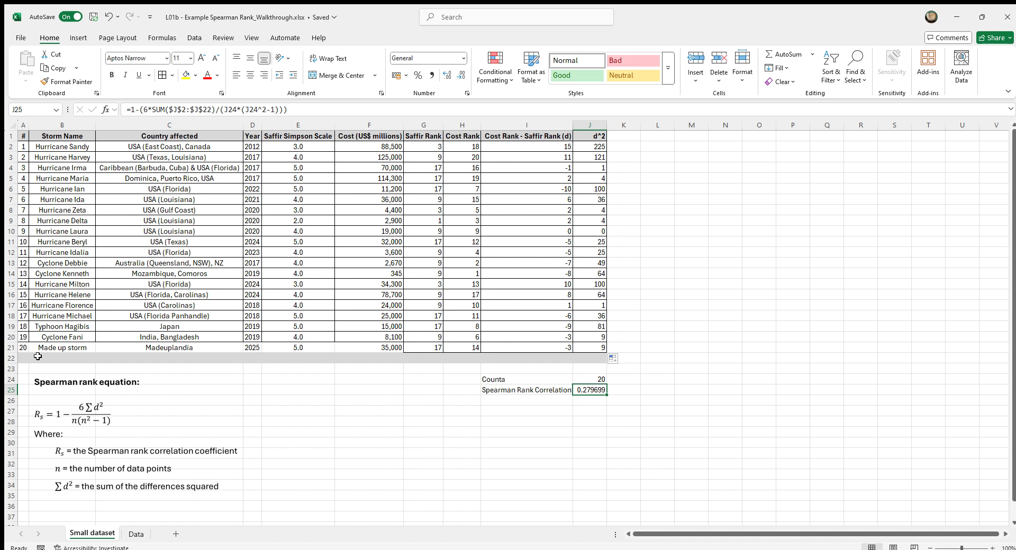
# Step: Delete the made-up storm's entire row 21 from the sheet
pyautogui.click(11, 350)
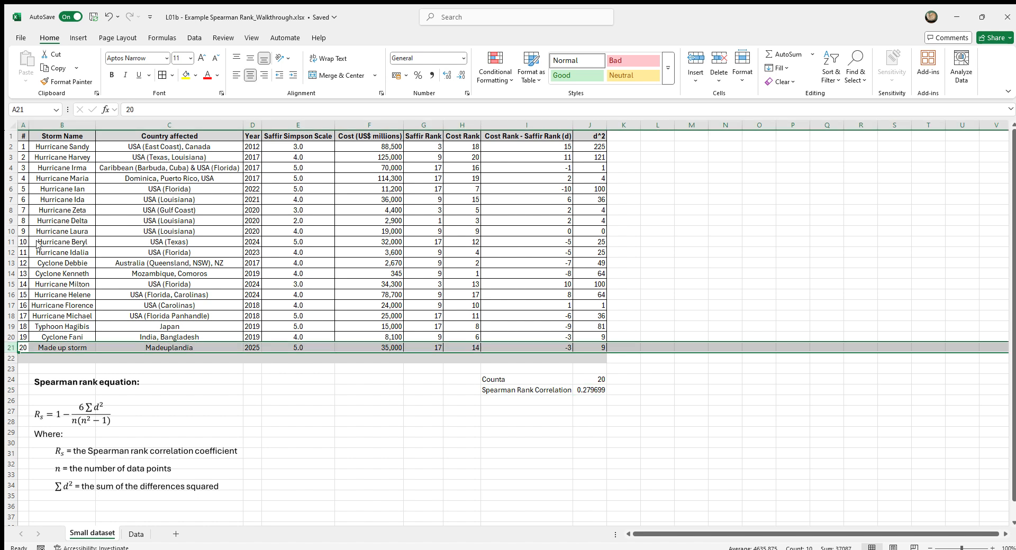
pyautogui.hotkey('ctrl', '-')
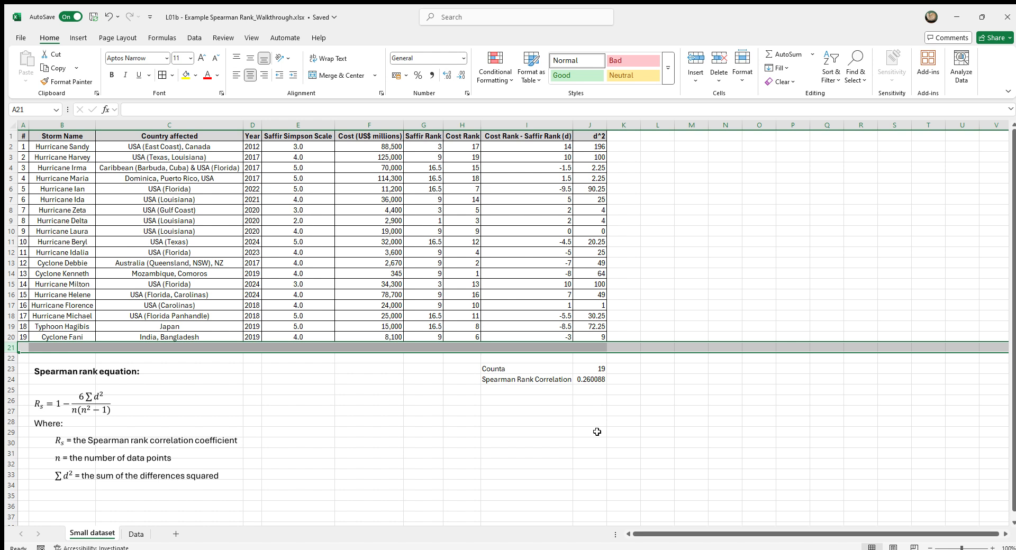